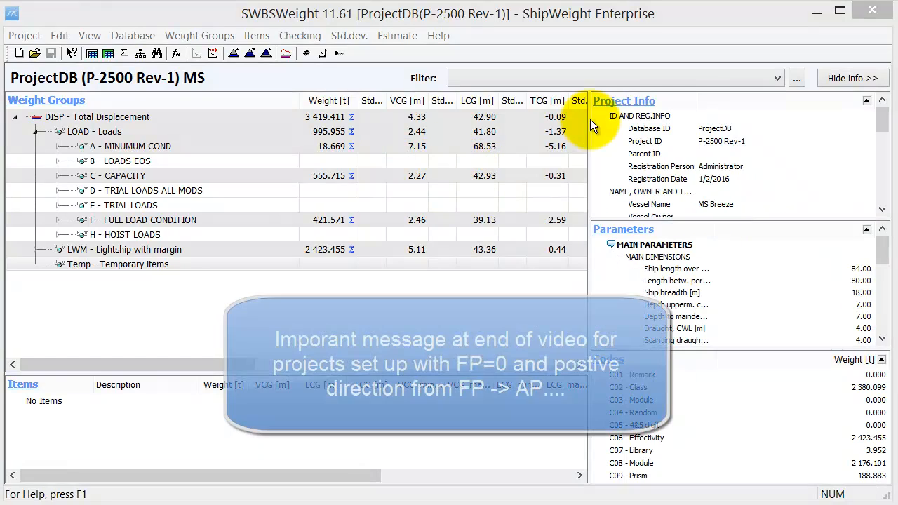
# Step: Filter the weight groups by Full Load (F-loads) and clear the filter again
pyautogui.click(777, 78)
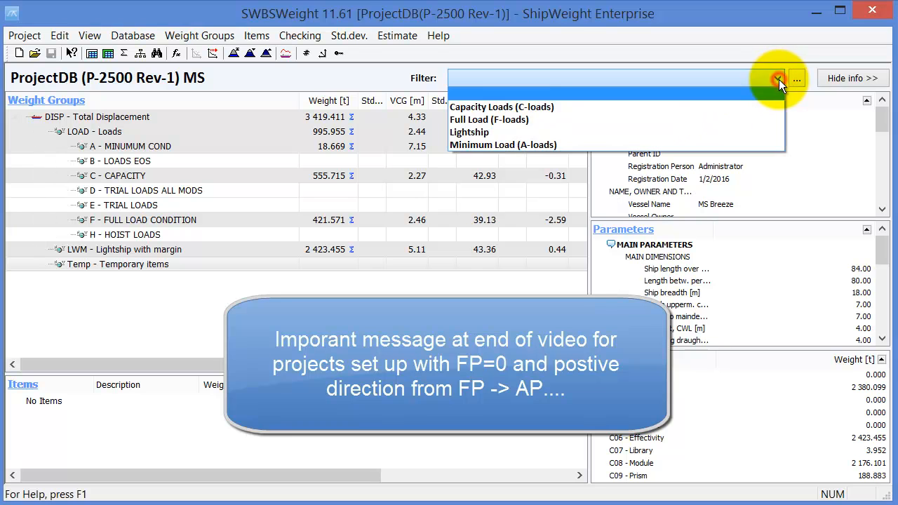
pyautogui.click(716, 118)
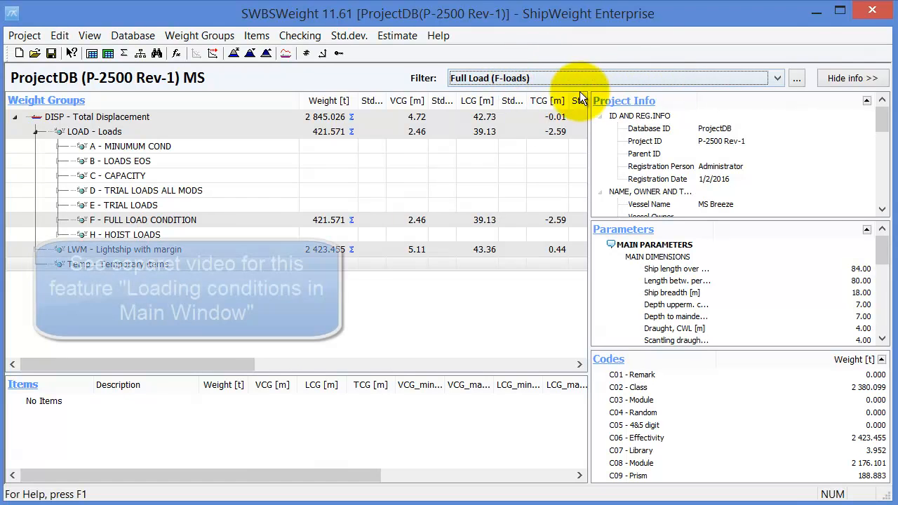
pyautogui.click(776, 78)
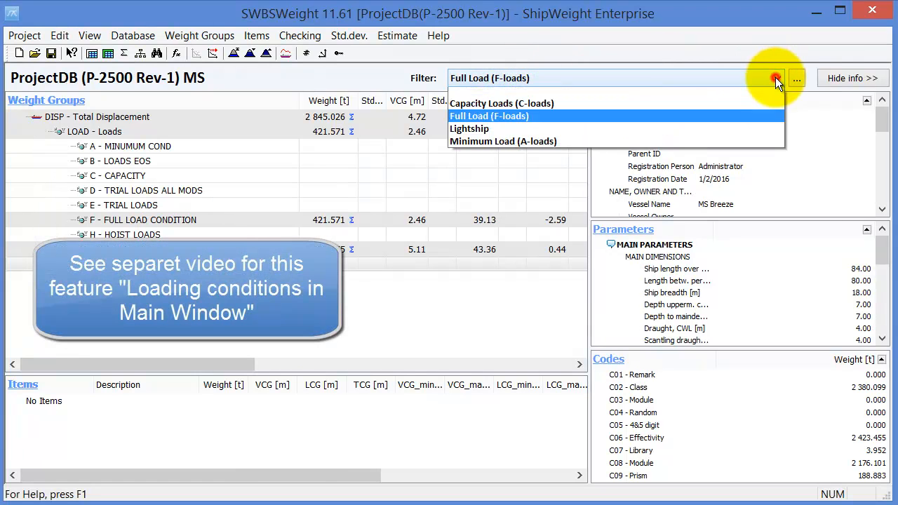
pyautogui.click(748, 100)
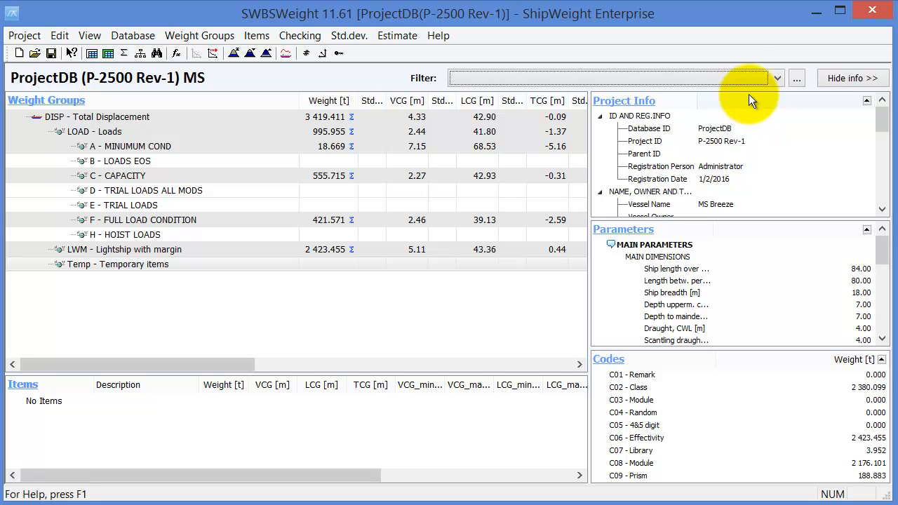
# Step: Open the project's load conditions and bring up the hydrostatics table
pyautogui.click(96, 35)
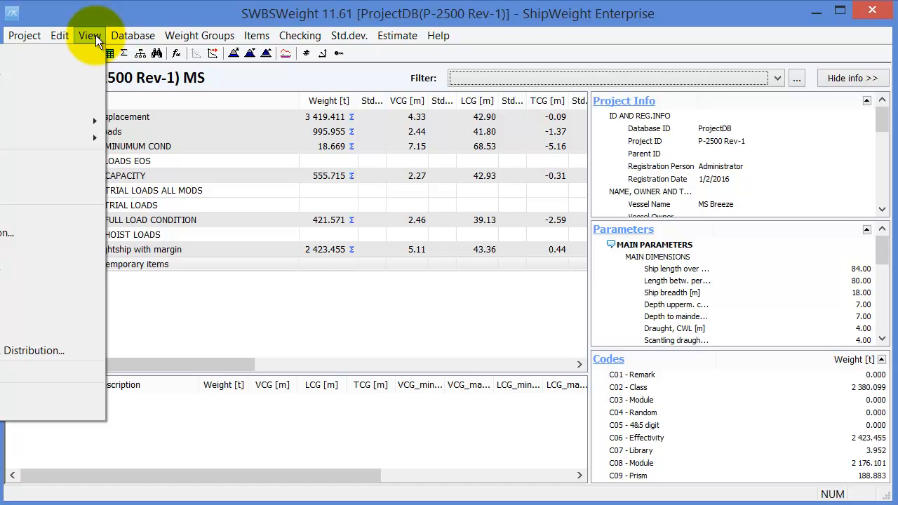
pyautogui.click(133, 35)
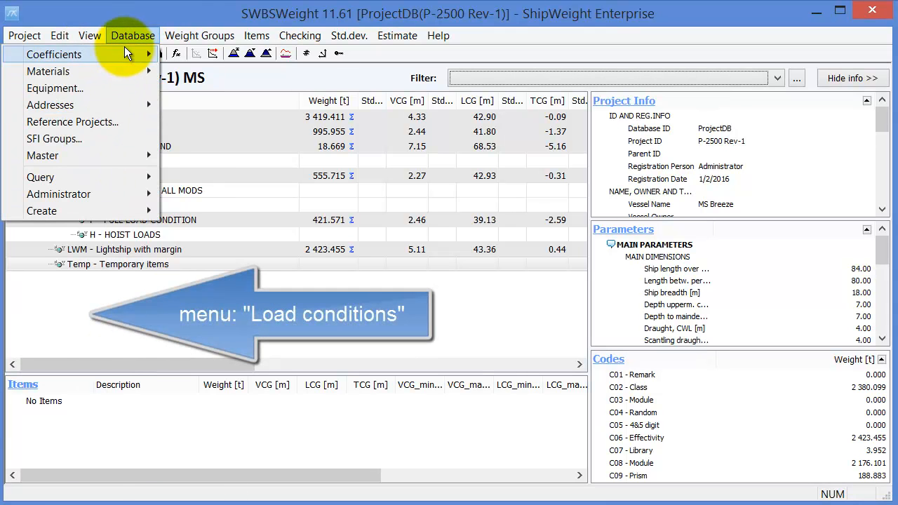
pyautogui.moveTo(92, 36)
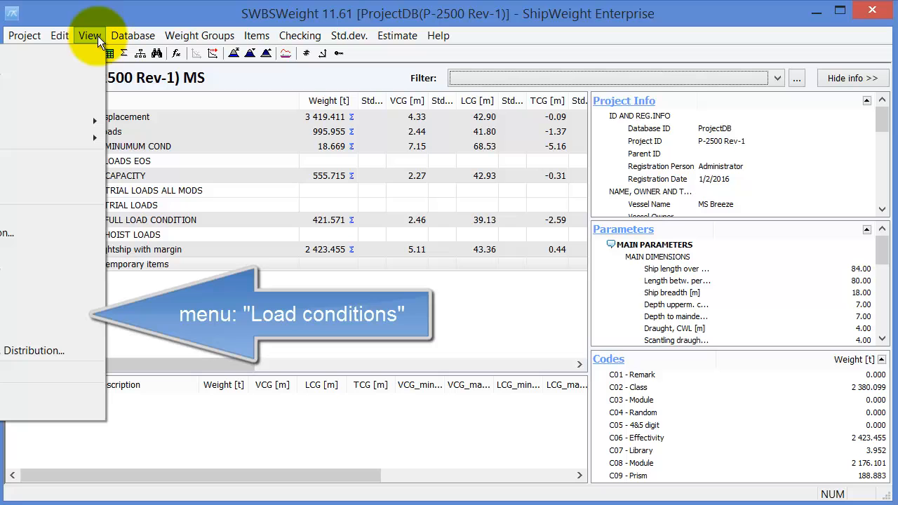
pyautogui.click(37, 319)
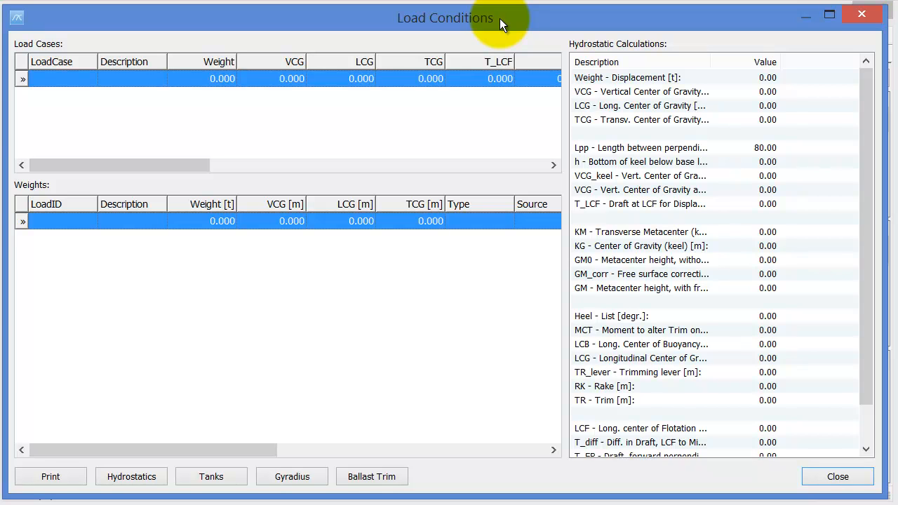
pyautogui.click(154, 486)
pyautogui.moveTo(171, 19); pyautogui.dragTo(433, 35)
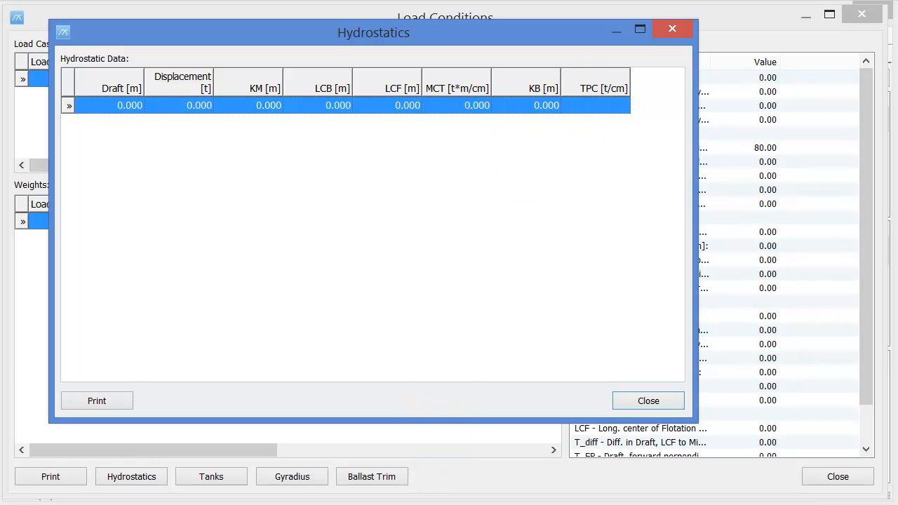
# Step: Switch to the Excel workbook Book1 and copy the hydrostatic data in columns A to G from row 2 downward, without the headers
pyautogui.click(437, 491)
pyautogui.moveTo(496, 255); pyautogui.dragTo(376, 24)
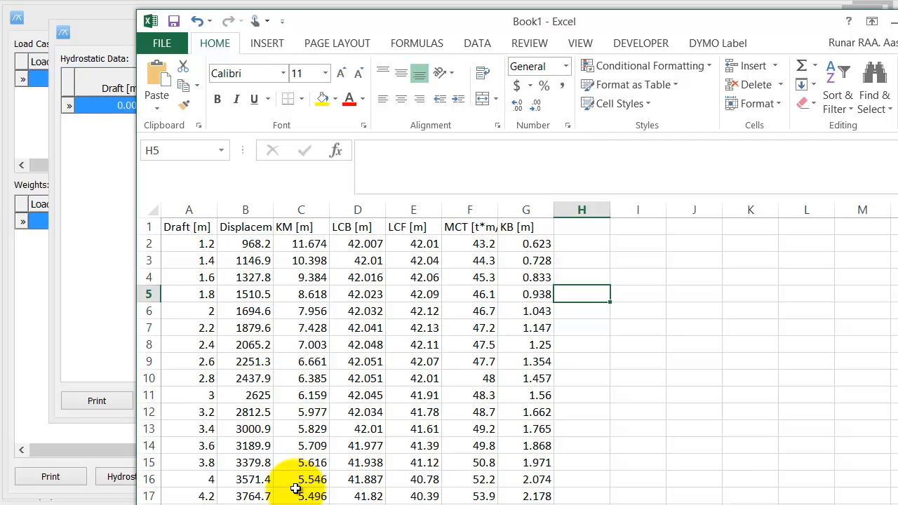
pyautogui.click(180, 242)
pyautogui.moveTo(180, 243); pyautogui.dragTo(526, 503)
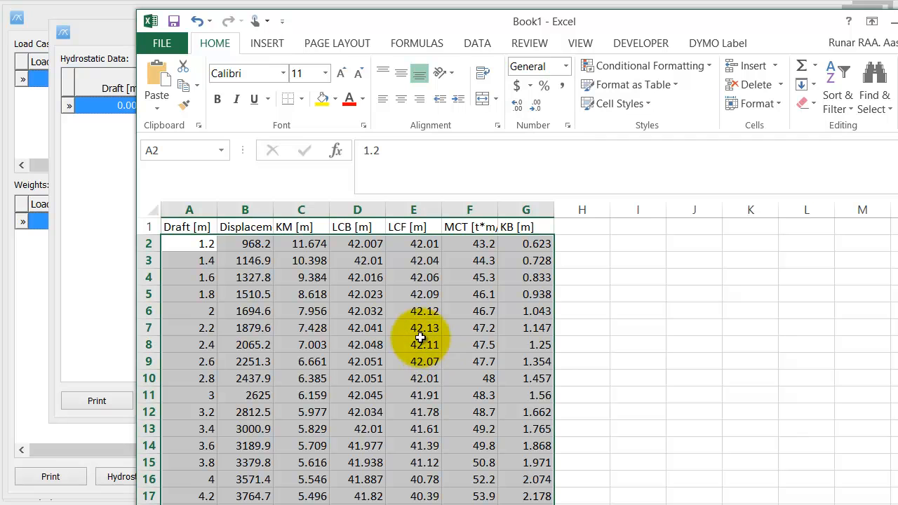
pyautogui.rightClick(397, 312)
pyautogui.click(434, 345)
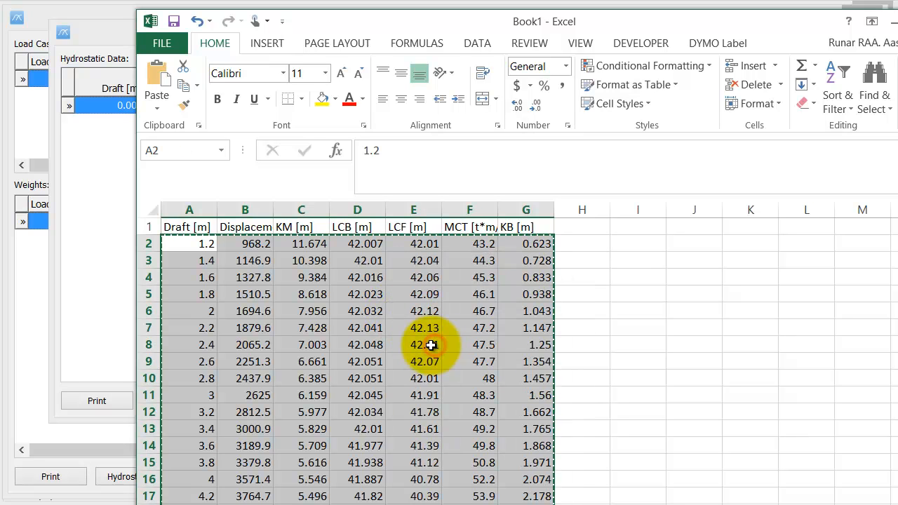
# Step: Return to ShipWeight, paste the copied data into the hydrostatics table starting at Draft, and close the table
pyautogui.click(893, 19)
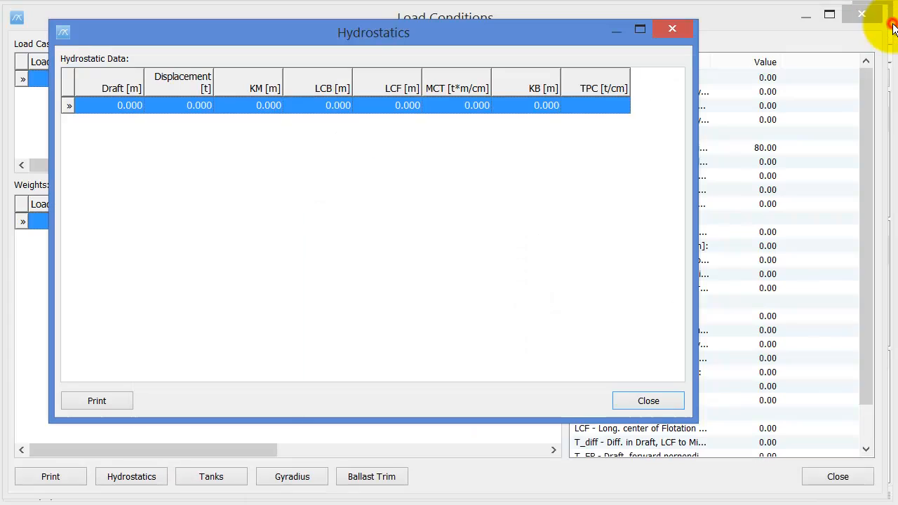
pyautogui.rightClick(112, 103)
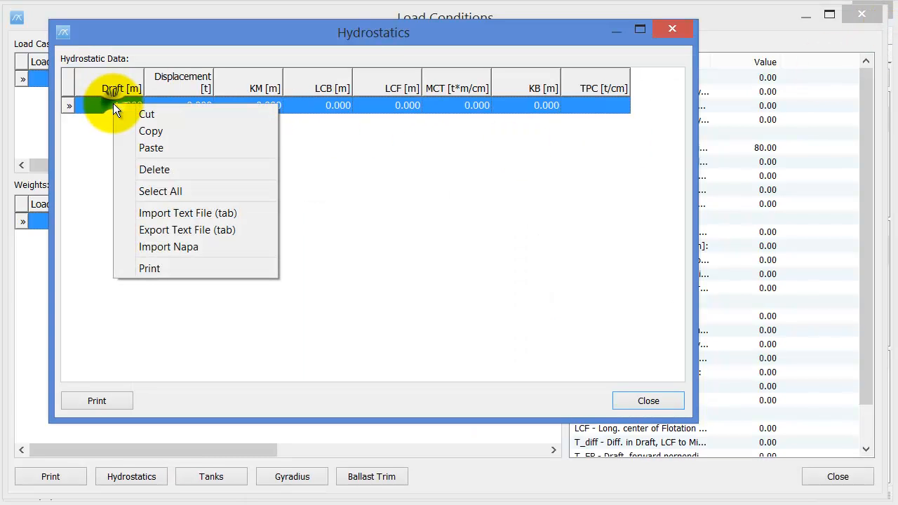
pyautogui.click(156, 148)
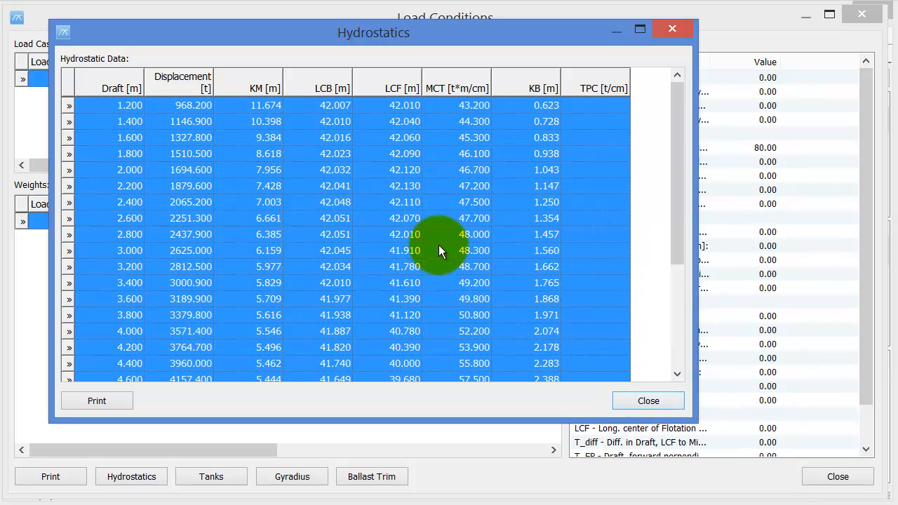
pyautogui.click(644, 403)
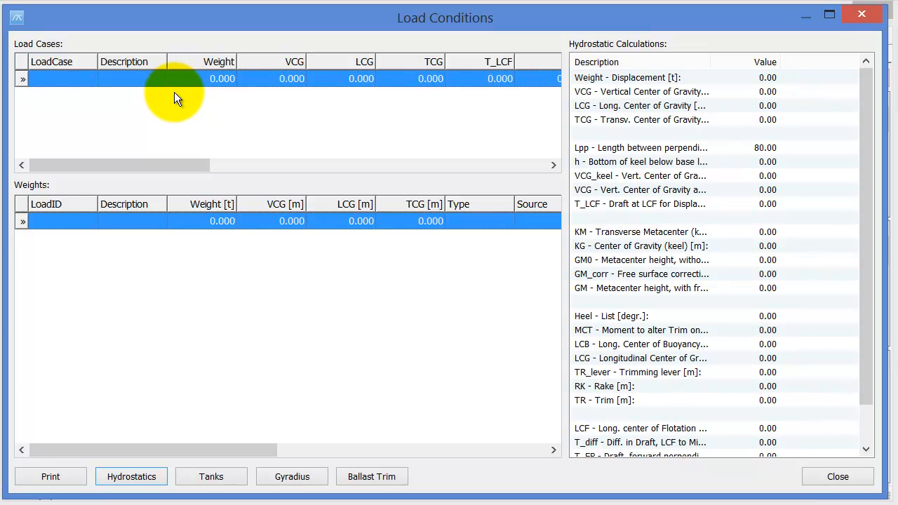
# Step: Add a load case LW with the description Lightship
pyautogui.click(75, 79)
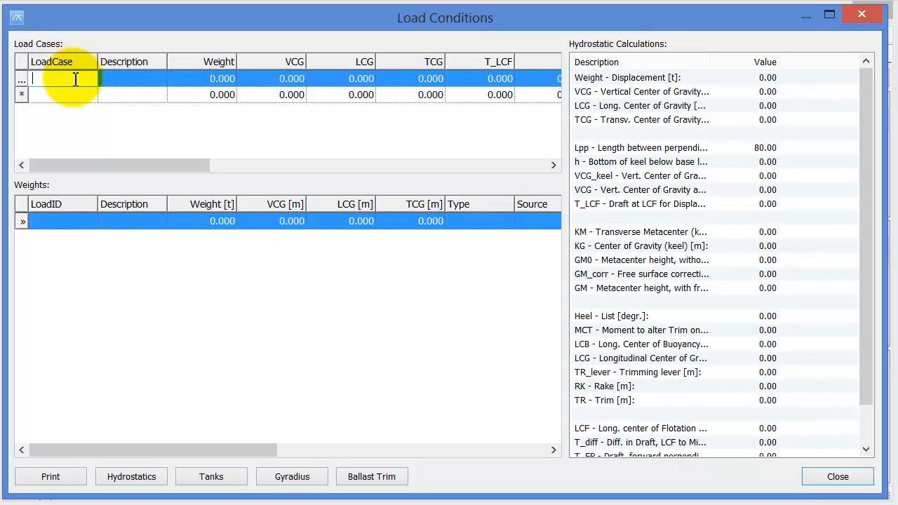
pyautogui.write('LW')
pyautogui.press('Tab')
pyautogui.write('Lightship')
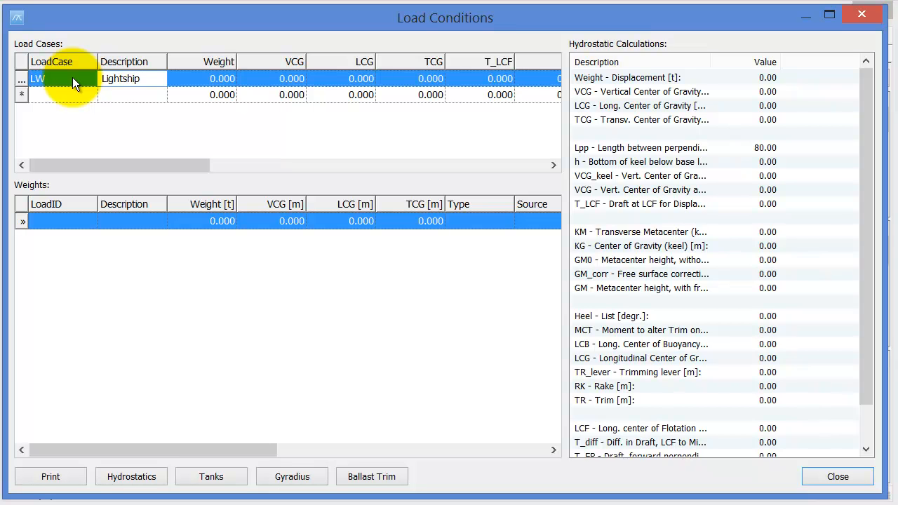
pyautogui.click(117, 81)
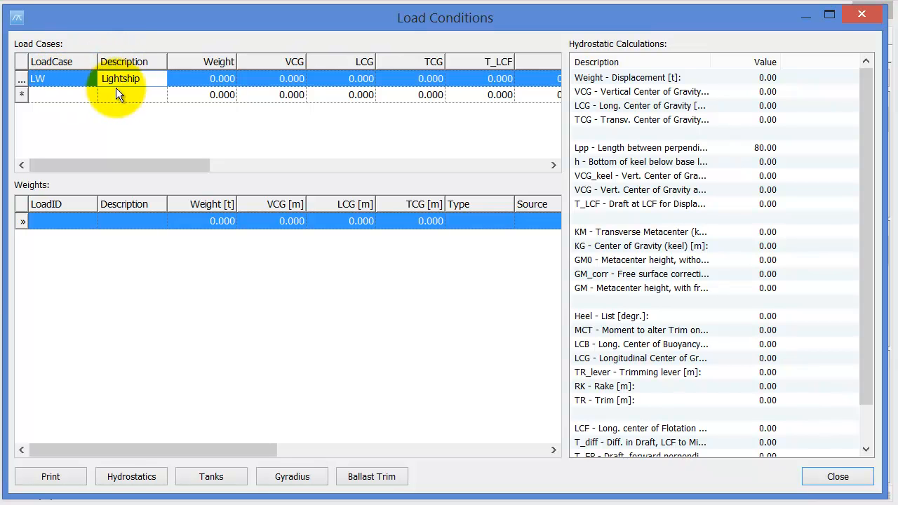
pyautogui.click(117, 83)
pyautogui.click(118, 94)
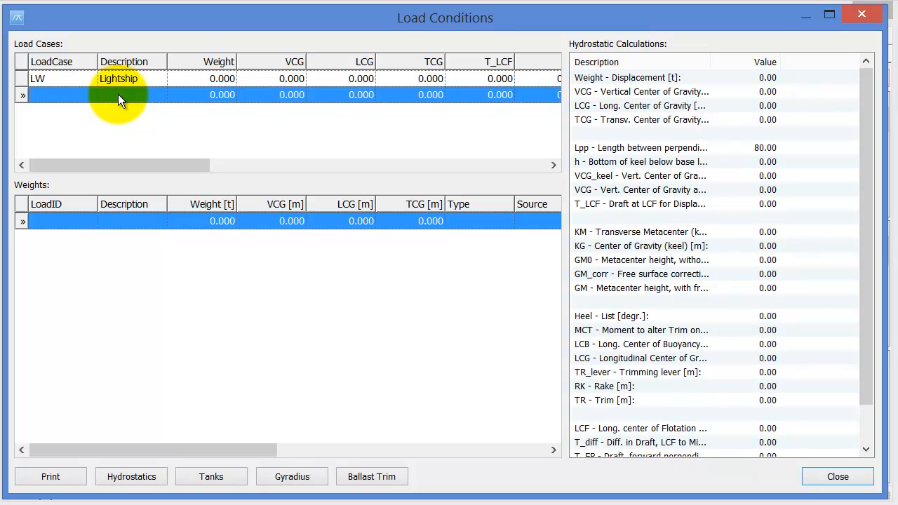
# Step: Add a weight with load ID LW and description Lightship to the LW load case
pyautogui.click(76, 79)
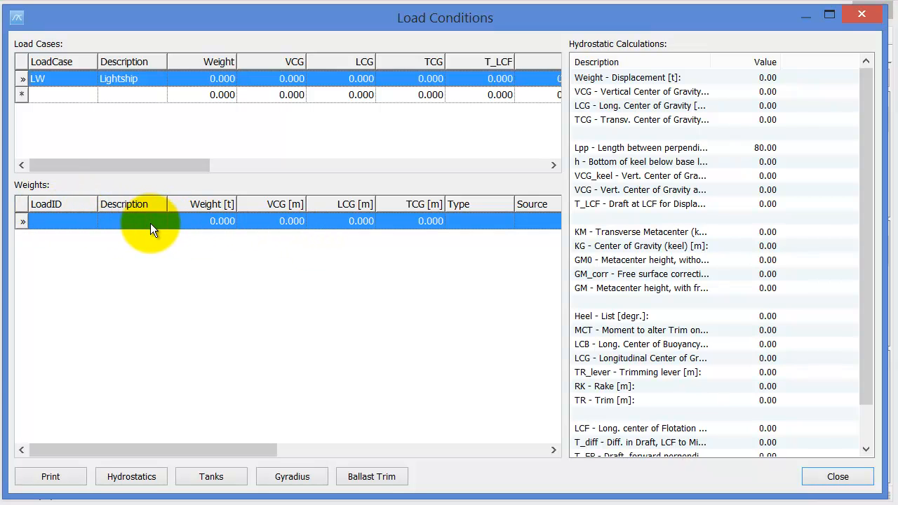
pyautogui.click(73, 220)
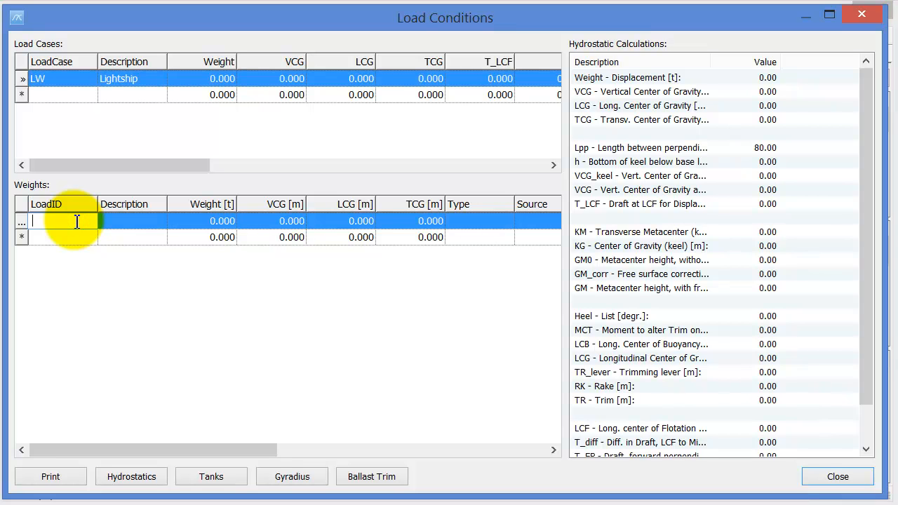
pyautogui.write('LW')
pyautogui.press('Tab')
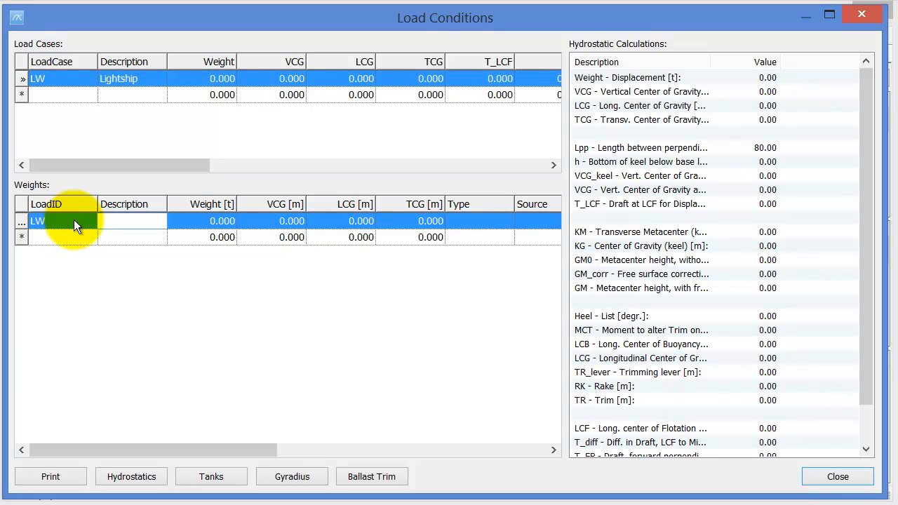
pyautogui.write('Lightship')
pyautogui.press('Tab')
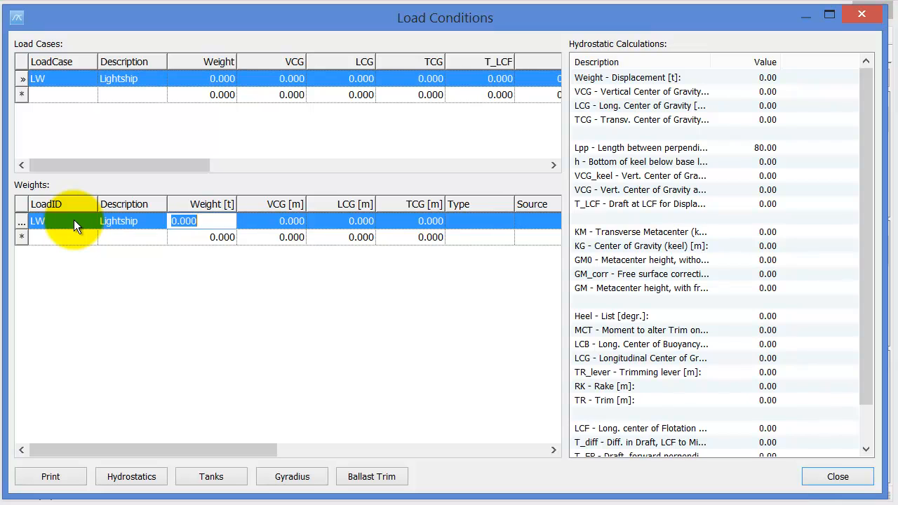
# Step: Set the type of the Lightship weight to WgtGrp, leaving its weight and centre-of-gravity values unedited
pyautogui.press('Tab')
pyautogui.press('Tab')
pyautogui.press('Tab')
pyautogui.press('Tab')
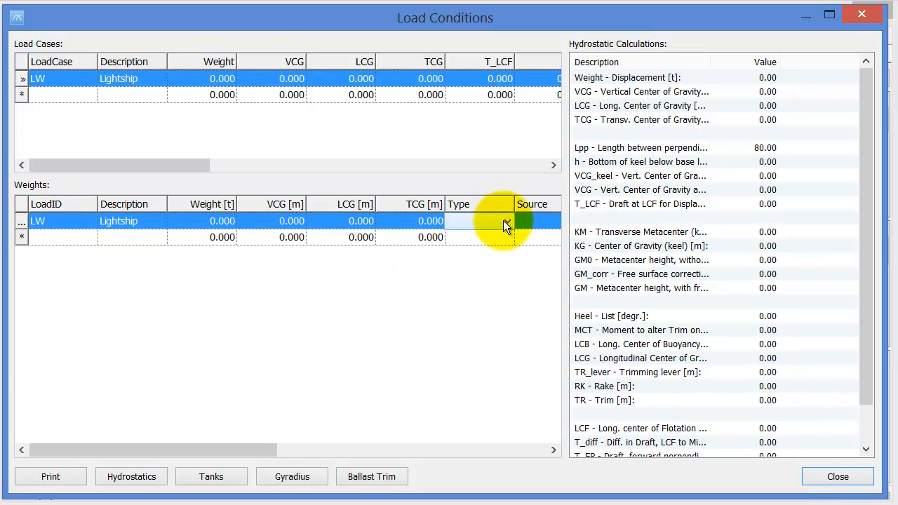
pyautogui.click(507, 221)
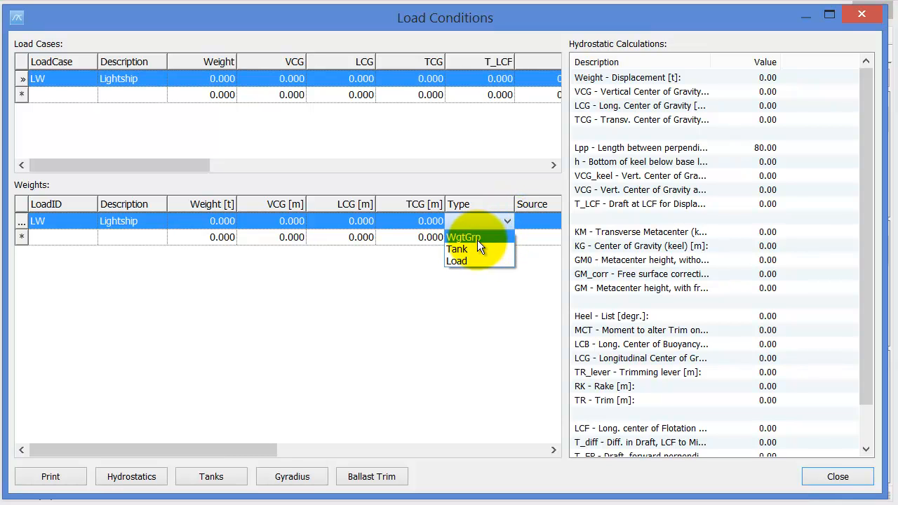
pyautogui.click(473, 238)
# Step: Choose weight group LW as the source of the Lightship weight and commit the row
pyautogui.click(541, 223)
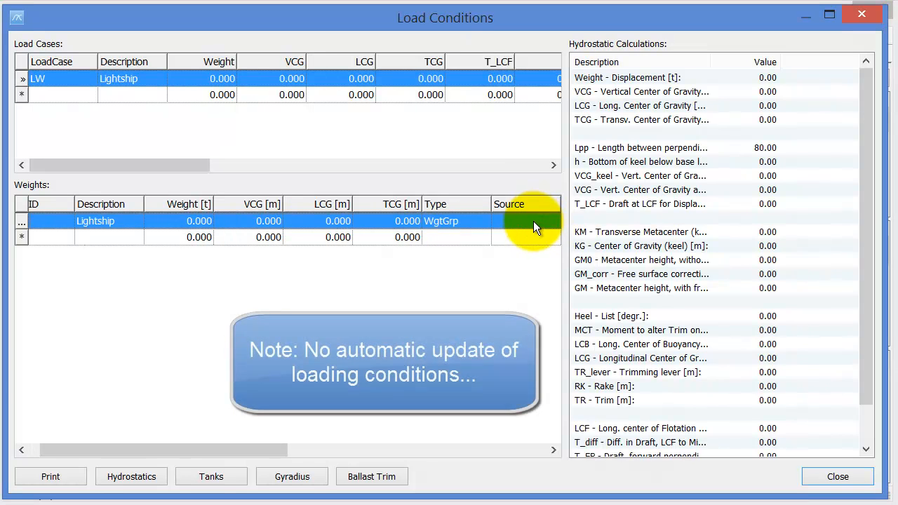
pyautogui.click(536, 221)
pyautogui.click(551, 222)
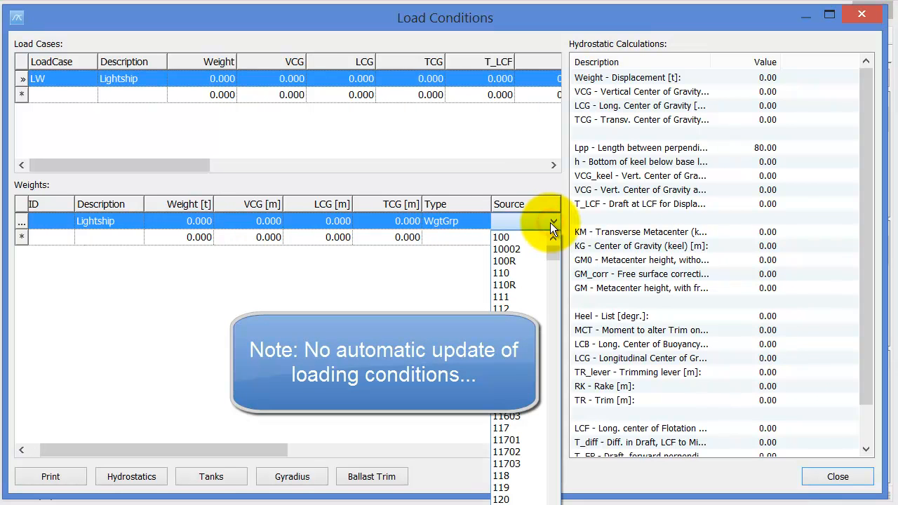
pyautogui.press('l')
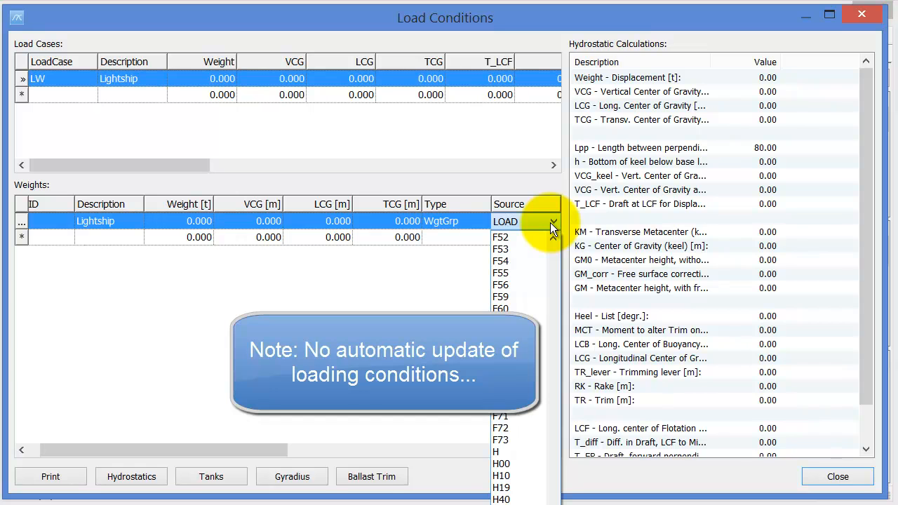
pyautogui.scroll(-4, 519, 421)
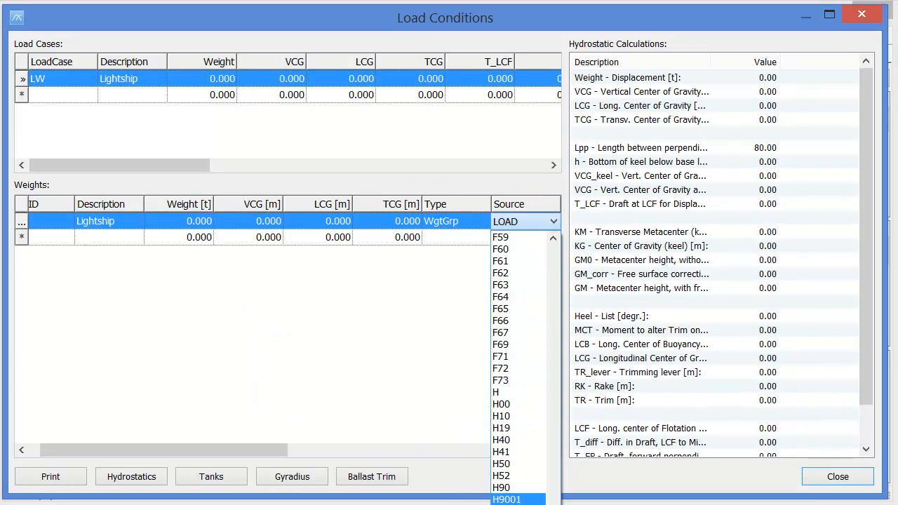
pyautogui.click(500, 438)
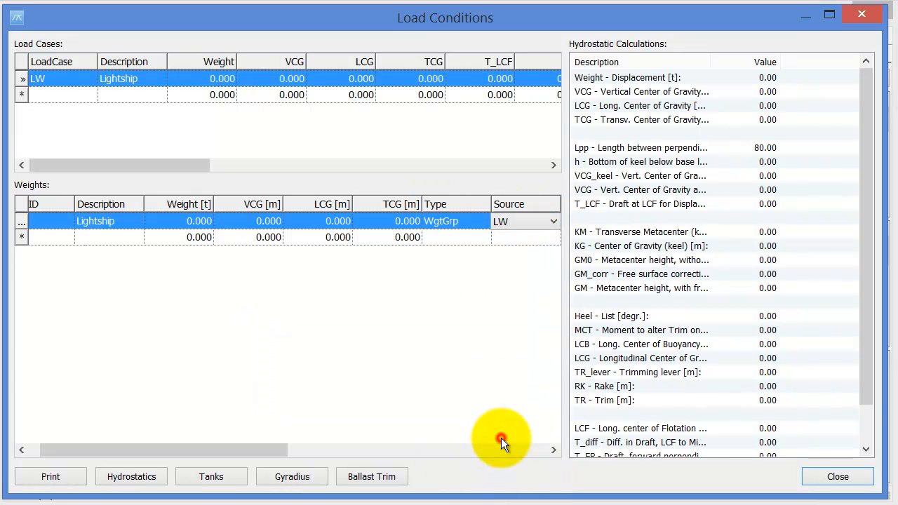
pyautogui.click(388, 240)
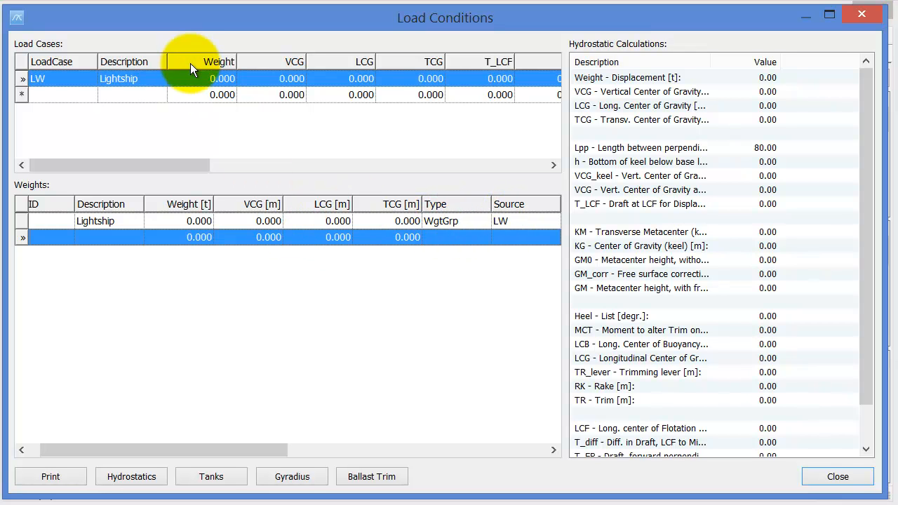
# Step: Update the Lightship weight from its weight group and look over the calculated hydrostatic data
pyautogui.moveTo(193, 22); pyautogui.dragTo(170, 13)
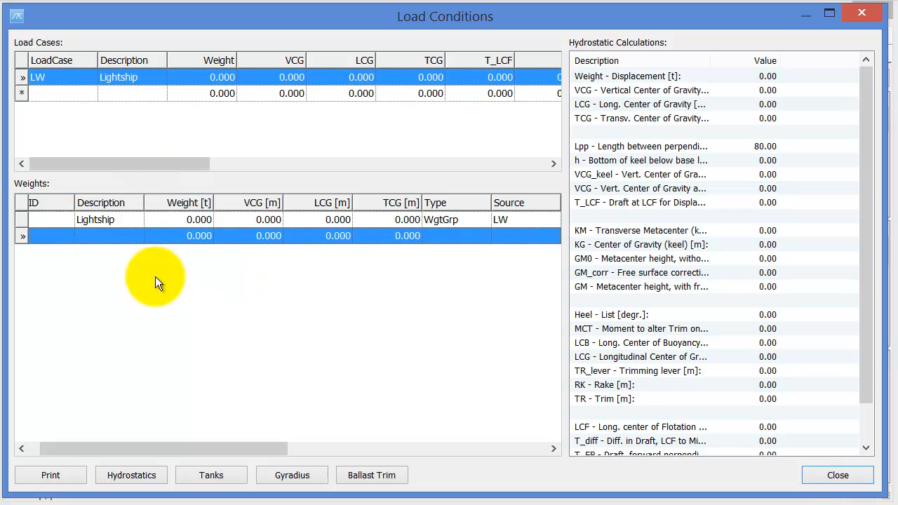
pyautogui.moveTo(181, 449); pyautogui.dragTo(170, 449)
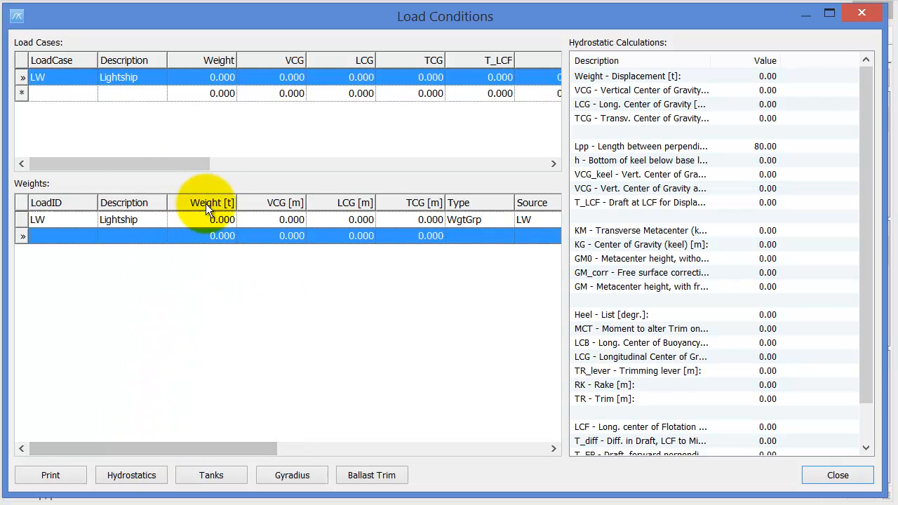
pyautogui.click(175, 219)
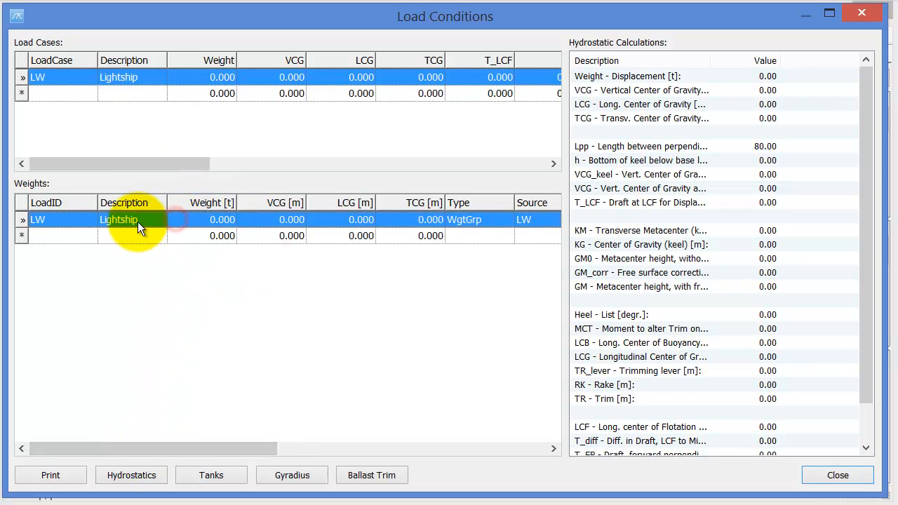
pyautogui.click(523, 219)
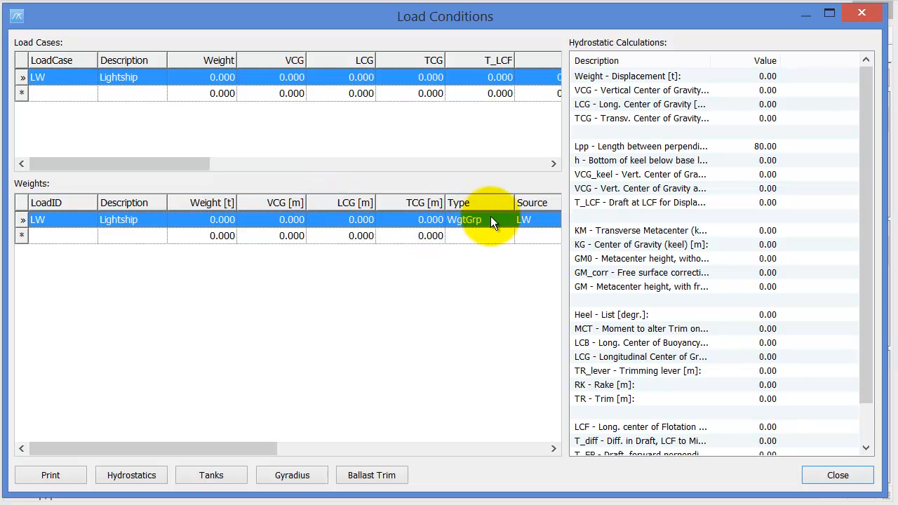
pyautogui.rightClick(316, 223)
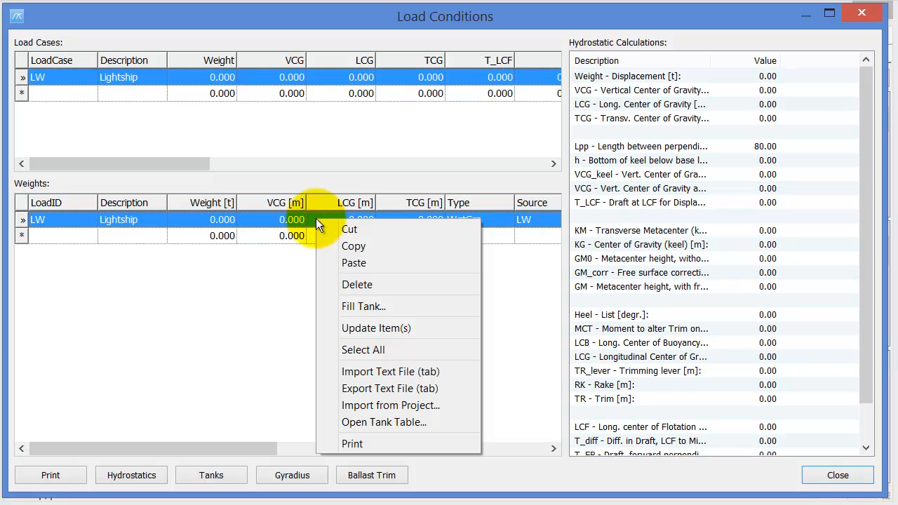
pyautogui.click(382, 327)
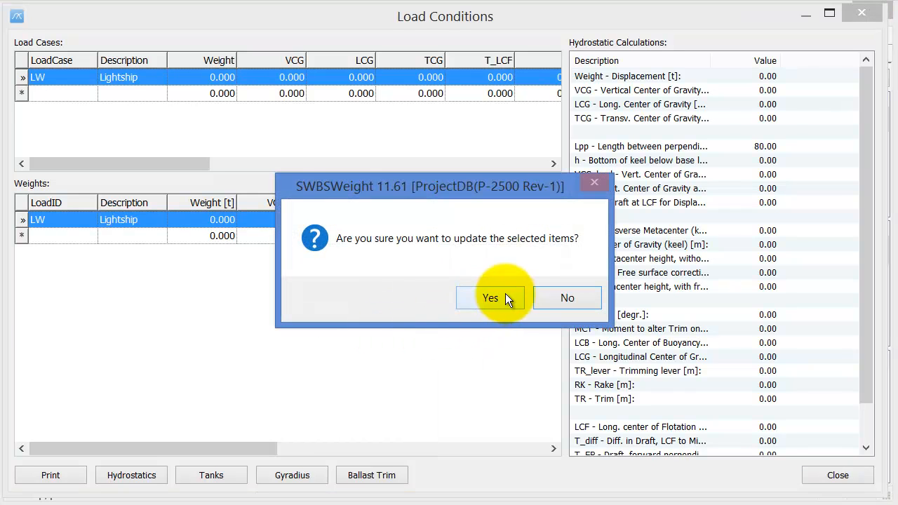
pyautogui.click(490, 301)
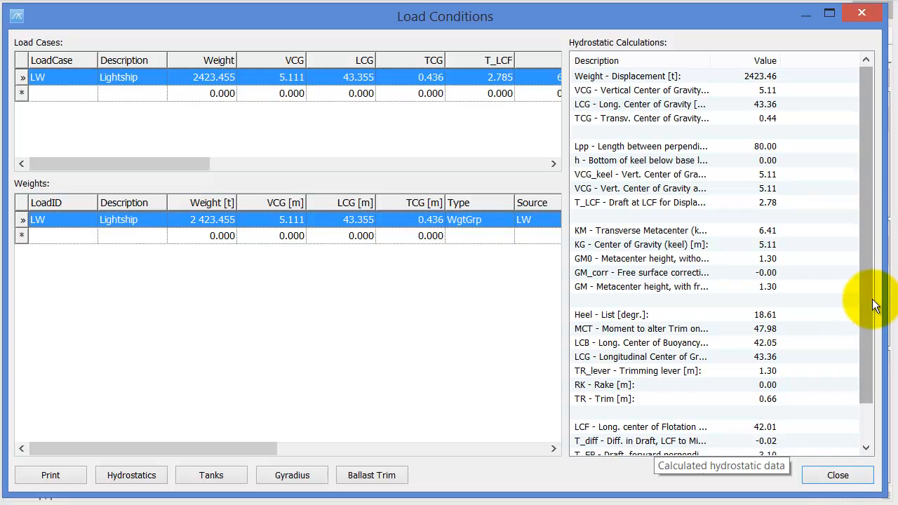
pyautogui.moveTo(870, 302); pyautogui.dragTo(885, 206)
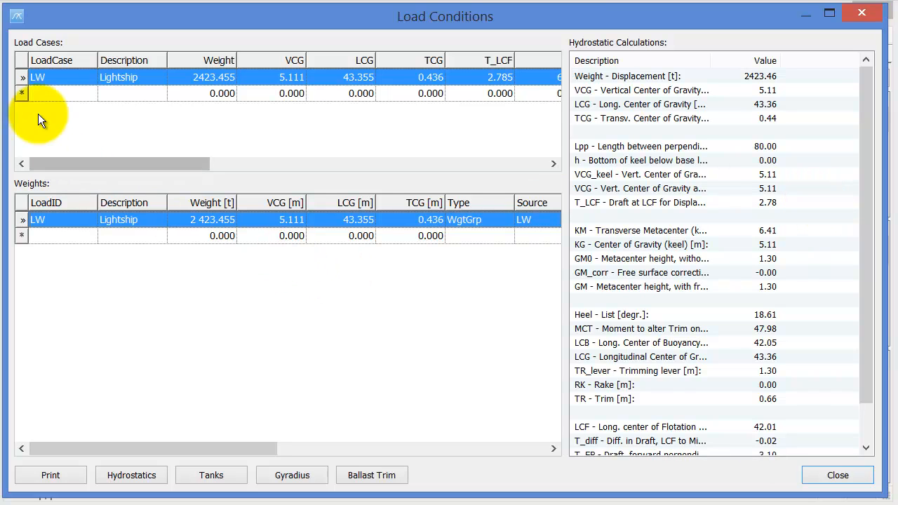
# Step: Add a second load case CA with the description Capacity load
pyautogui.click(60, 94)
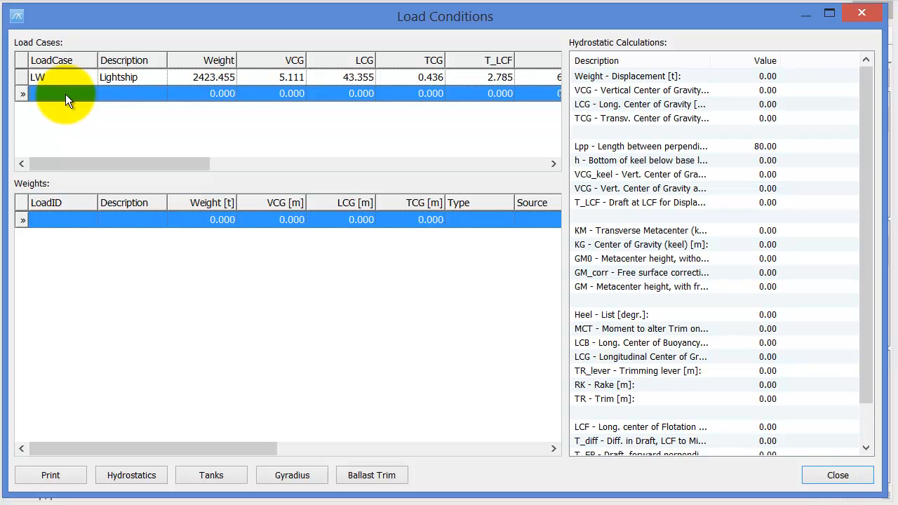
pyautogui.click(65, 94)
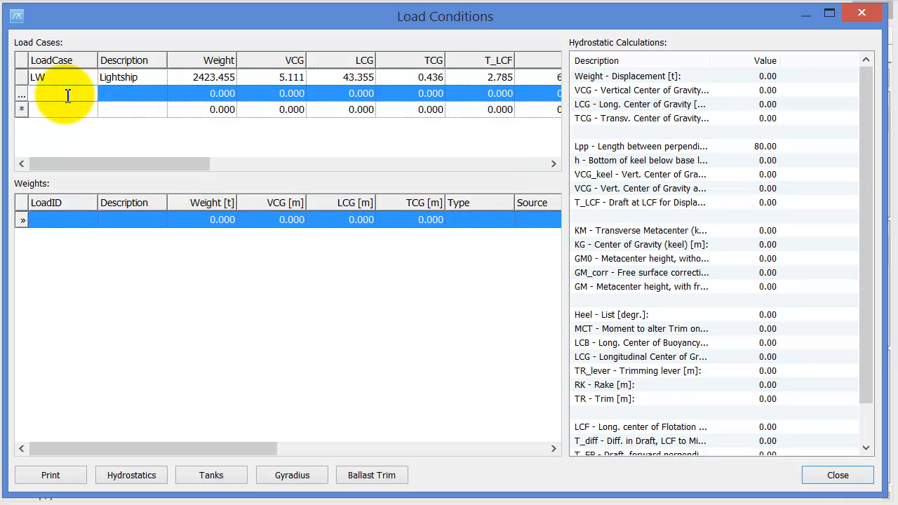
pyautogui.write('LW')
pyautogui.press('BackSpace')
pyautogui.press('BackSpace')
pyautogui.write('CA')
pyautogui.press('Tab')
pyautogui.write('Capa')
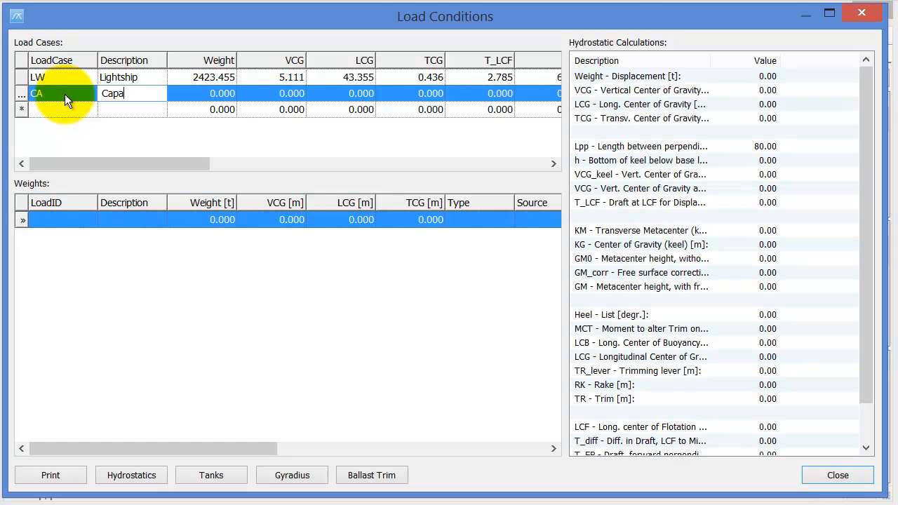
pyautogui.write('city load')
pyautogui.press('Return')
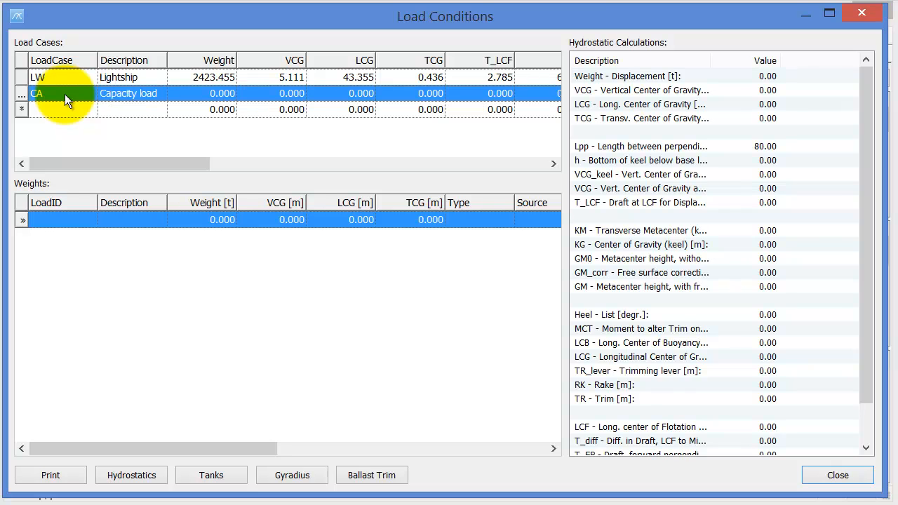
pyautogui.click(69, 112)
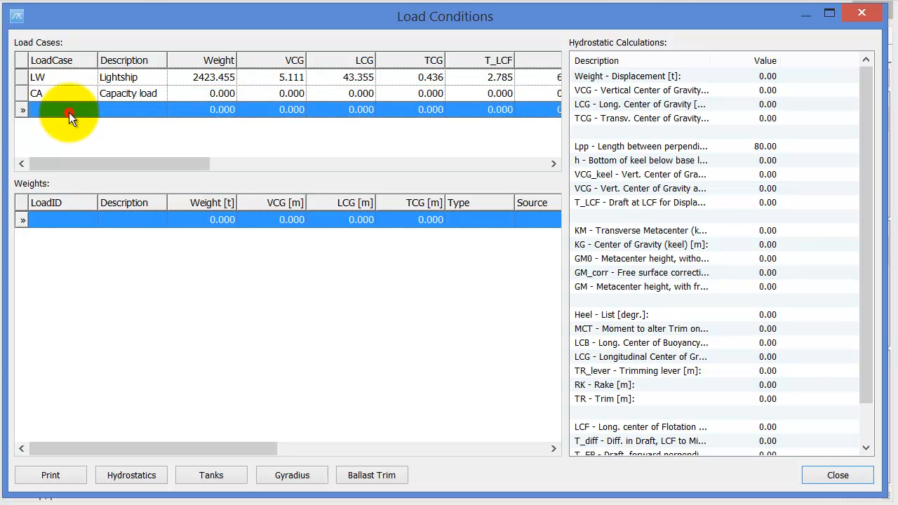
# Step: Add a weight with load ID LW and description Lightship to the CA load case
pyautogui.click(60, 92)
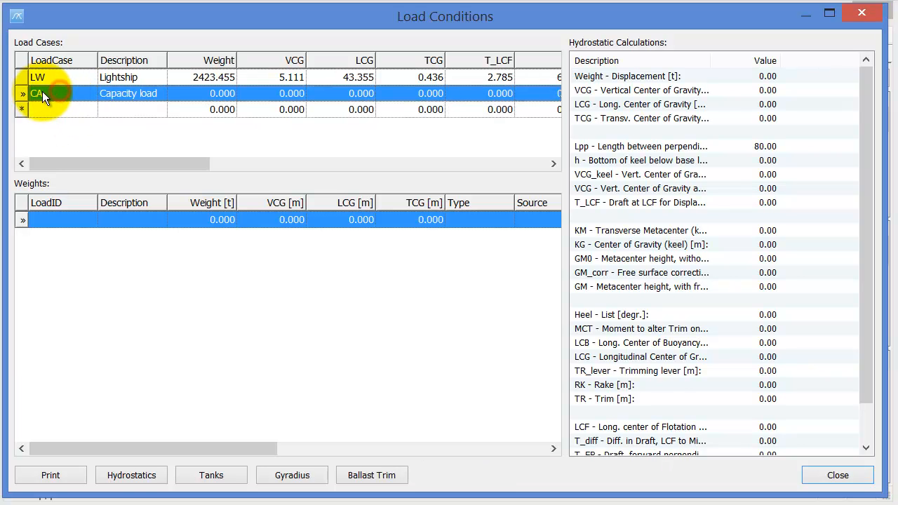
pyautogui.click(86, 223)
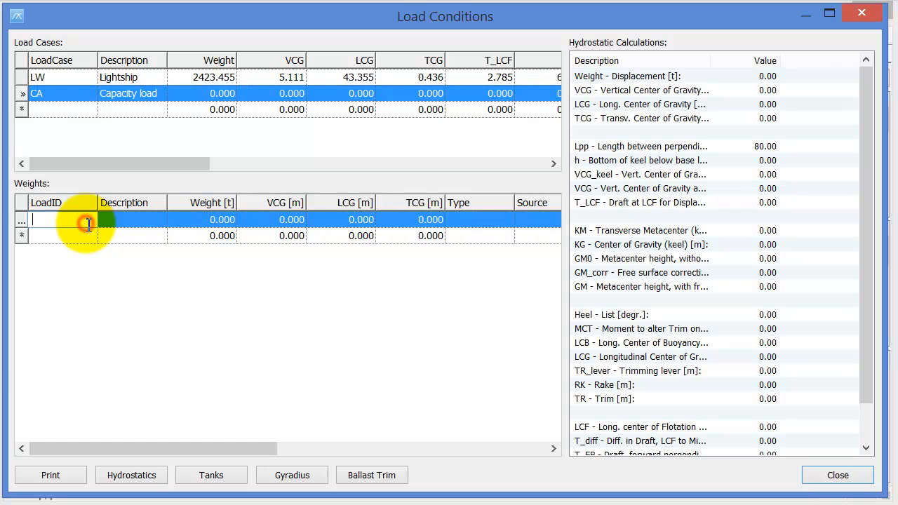
pyautogui.write('LW')
pyautogui.press('Tab')
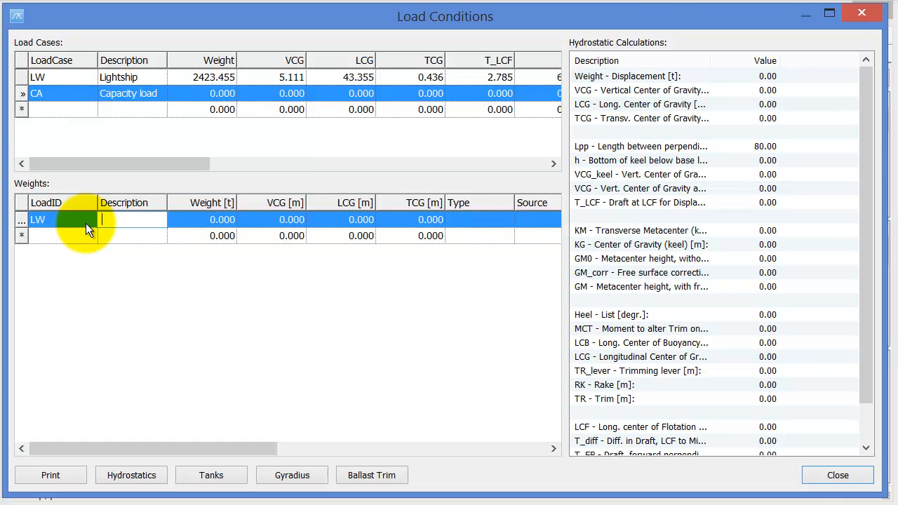
pyautogui.write('Lightshup')
pyautogui.press('BackSpace')
pyautogui.press('BackSpace')
pyautogui.write('ip')
# Step: Set the type of the Lightship weight in load case CA to WgtGrp, skipping its weight and centre-of-gravity values
pyautogui.press('Tab')
pyautogui.press('Tab')
pyautogui.press('Tab')
pyautogui.press('Tab')
pyautogui.press('Tab')
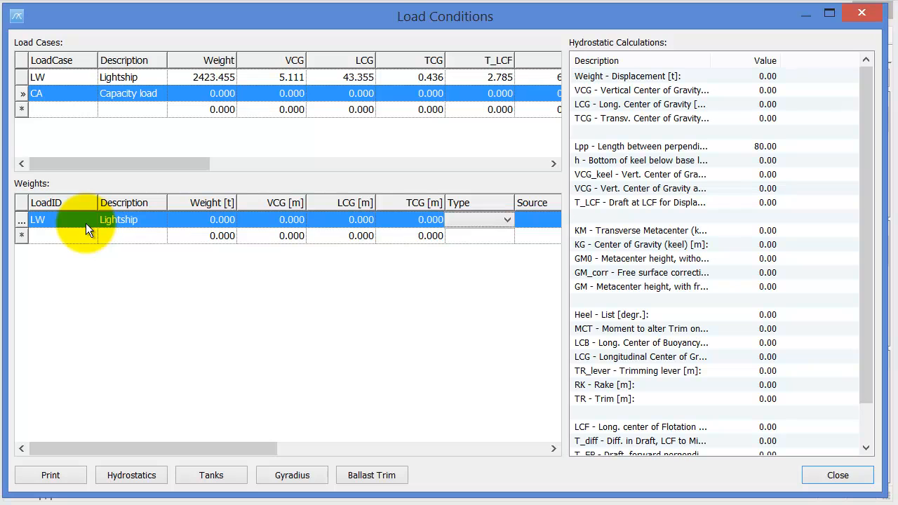
pyautogui.click(485, 220)
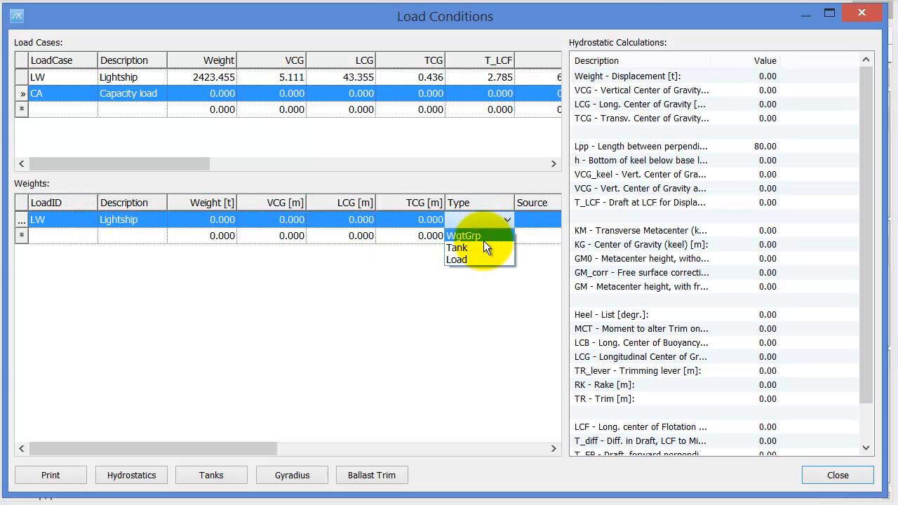
pyautogui.click(483, 236)
# Step: Choose weight group LW as the source of the Lightship weight in load case CA and commit the row
pyautogui.click(544, 219)
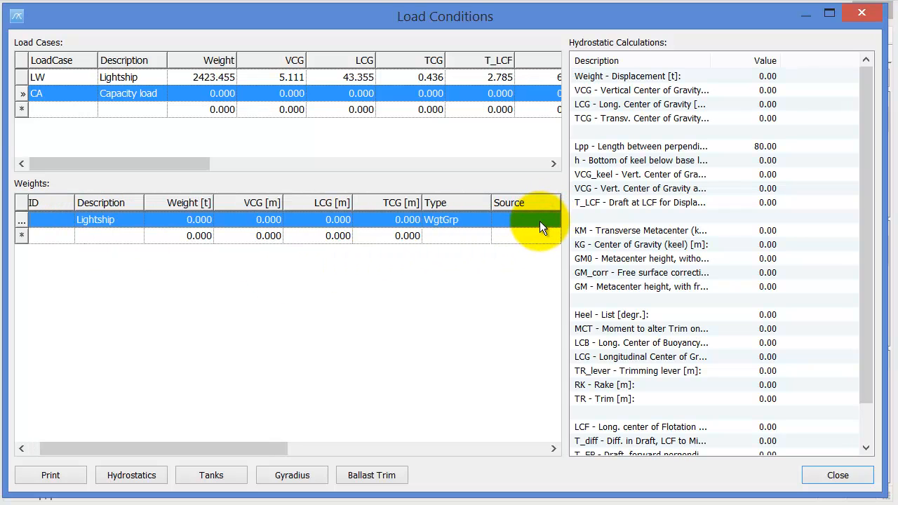
pyautogui.click(550, 220)
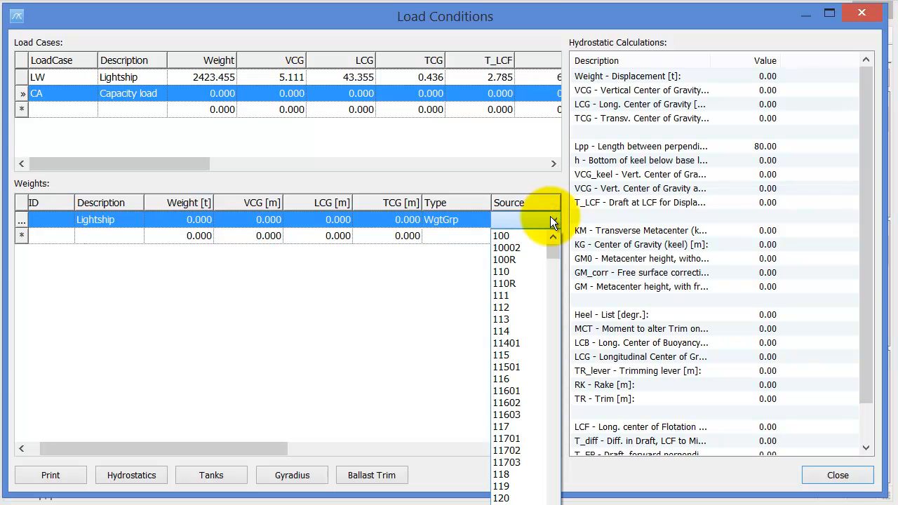
pyautogui.write('LOAD')
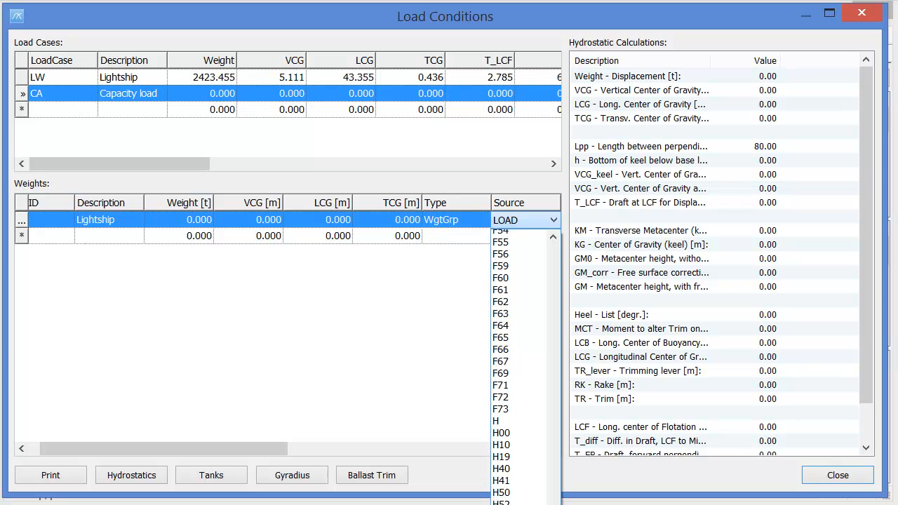
pyautogui.write('LW')
pyautogui.press('Return')
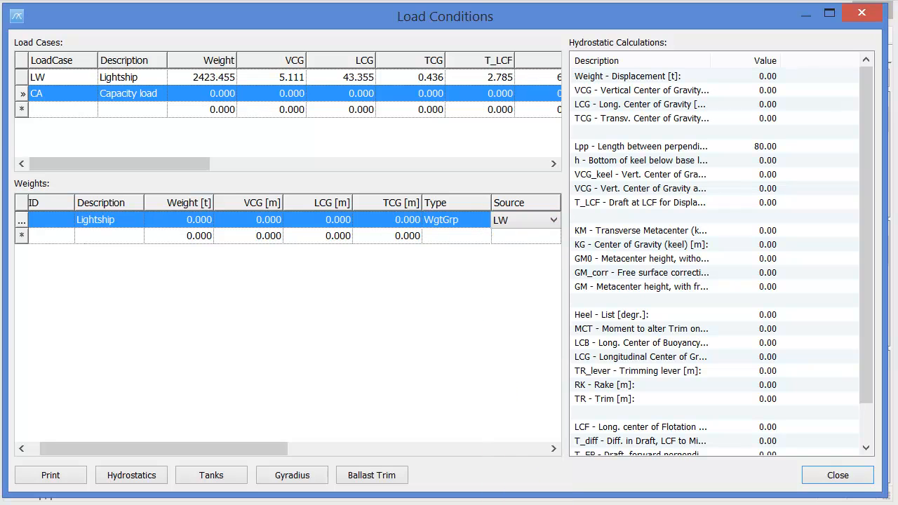
pyautogui.click(337, 236)
# Step: Add a second weight with load ID C and description C-loads to the CA load case
pyautogui.moveTo(238, 448); pyautogui.dragTo(168, 450)
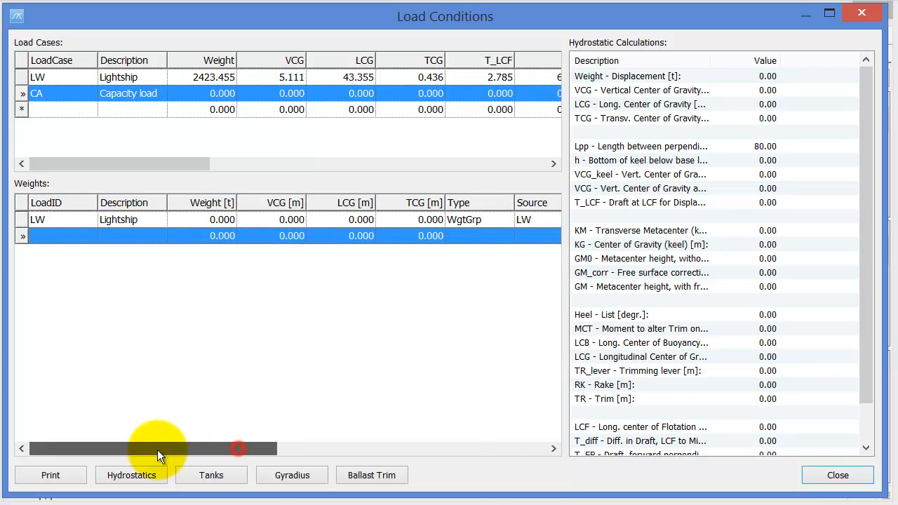
pyautogui.click(77, 235)
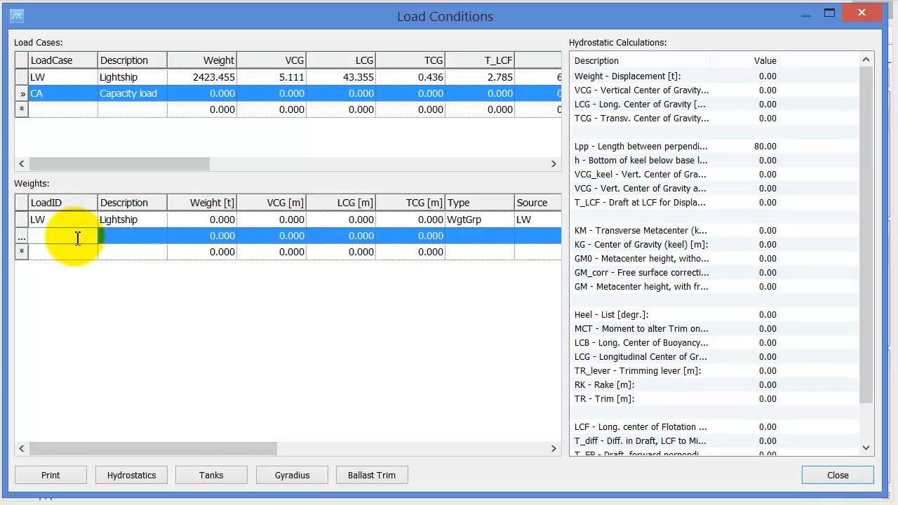
pyautogui.write('C')
pyautogui.press('Tab')
pyautogui.write('C')
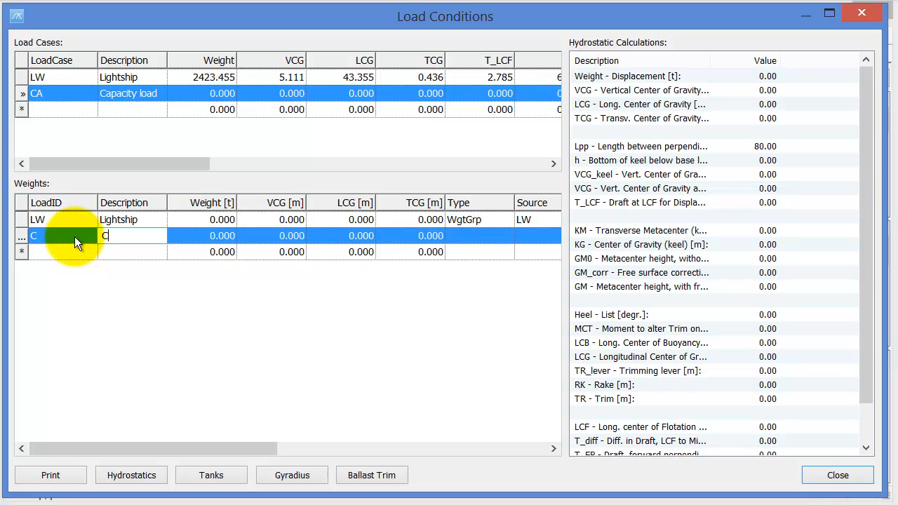
pyautogui.write('-loads')
# Step: Set the type of the C-loads weight to WgtGrp, skipping its weight and centre-of-gravity values
pyautogui.press('Tab')
pyautogui.press('Tab')
pyautogui.press('Tab')
pyautogui.press('Tab')
pyautogui.press('Tab')
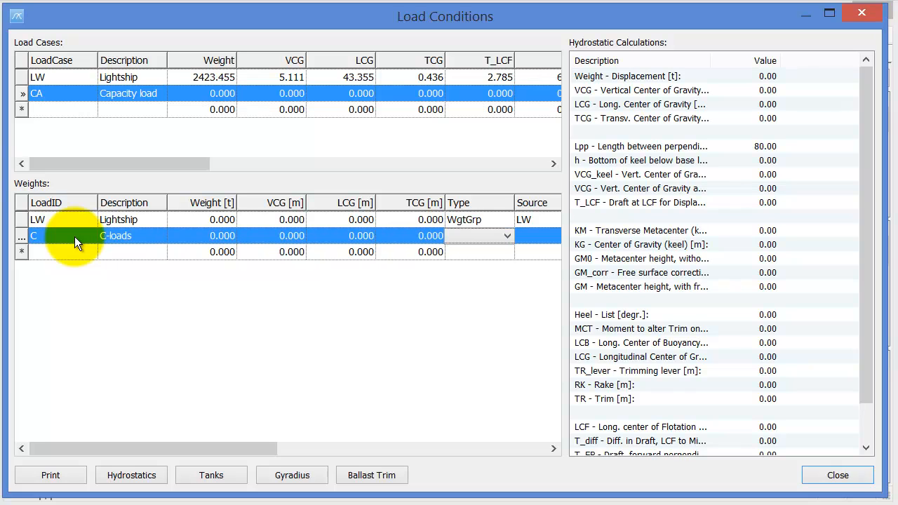
pyautogui.click(507, 236)
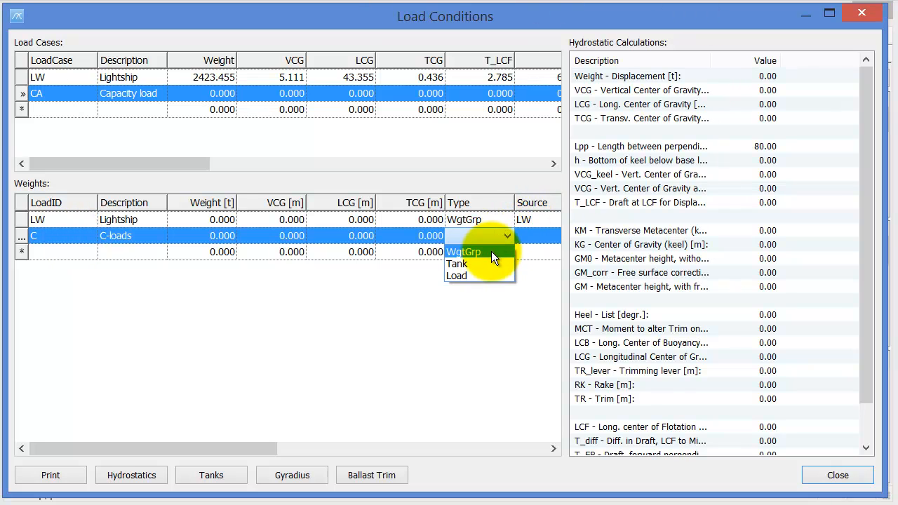
pyautogui.click(491, 251)
# Step: Choose weight group C as the source of the C-loads weight and commit the row
pyautogui.click(536, 237)
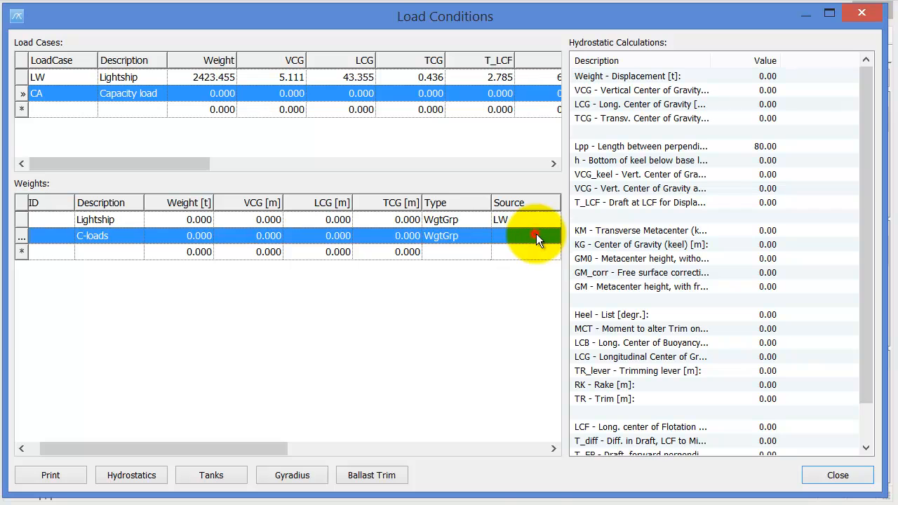
pyautogui.click(548, 237)
pyautogui.write('C')
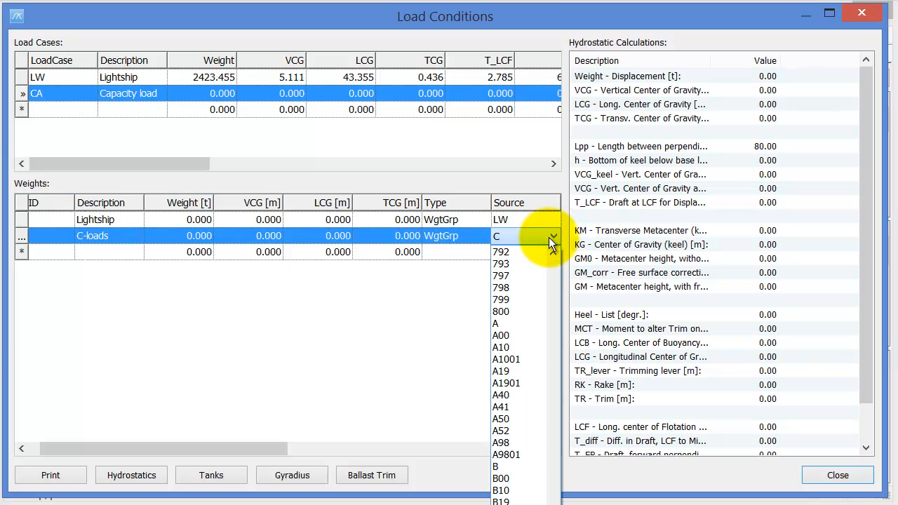
pyautogui.click(507, 234)
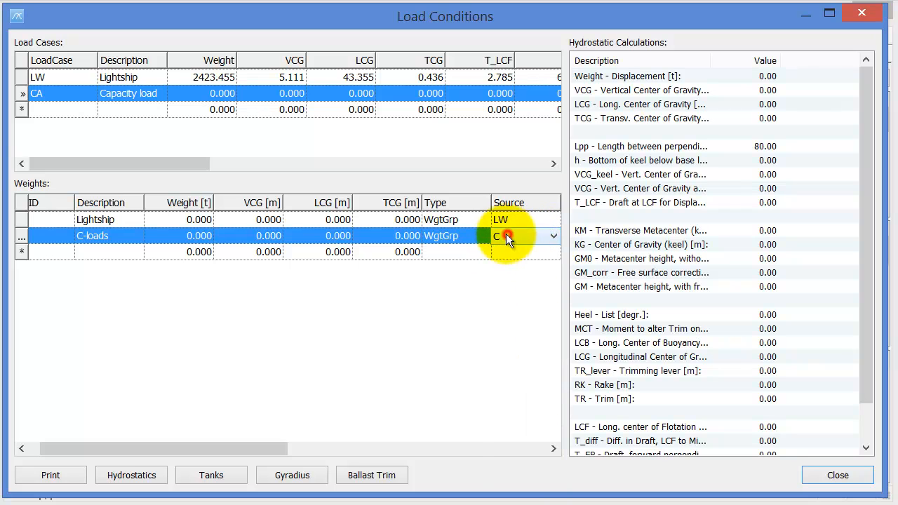
pyautogui.click(468, 250)
# Step: Update both the Lightship and C-loads weights of the CA load case from their weight groups
pyautogui.moveTo(281, 442); pyautogui.dragTo(210, 449)
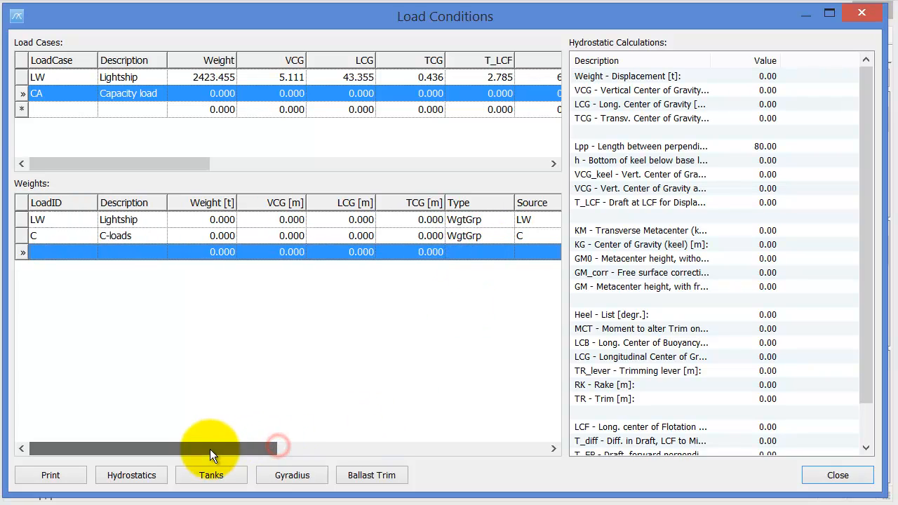
pyautogui.click(26, 218)
pyautogui.keyDown('shift'); pyautogui.click(23, 234); pyautogui.keyUp('shift')
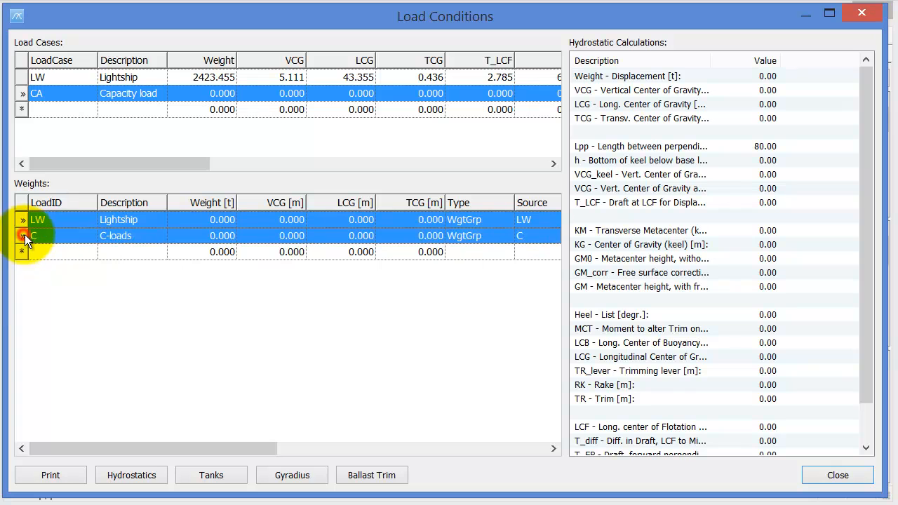
pyautogui.rightClick(149, 224)
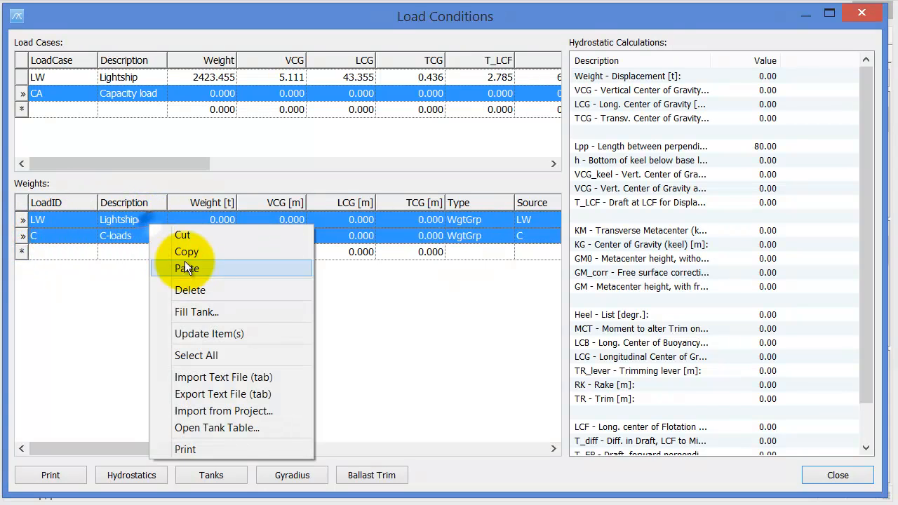
pyautogui.click(226, 334)
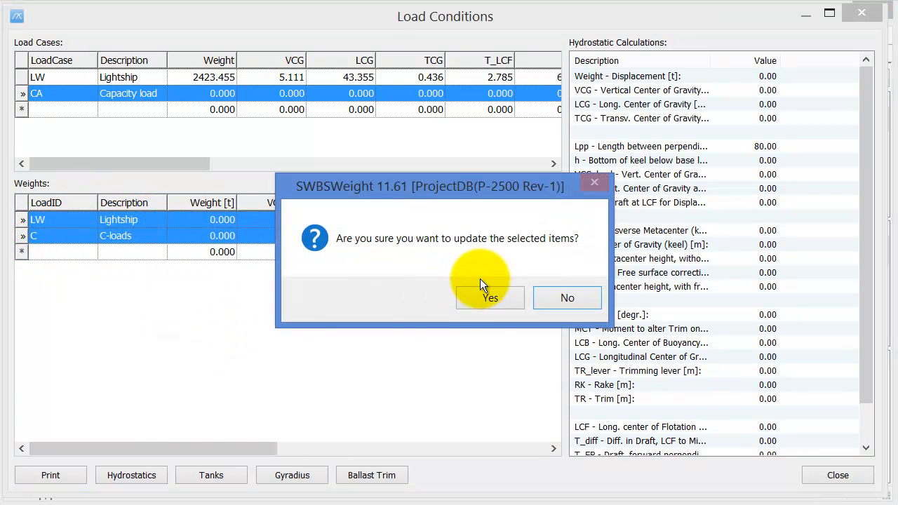
pyautogui.click(494, 297)
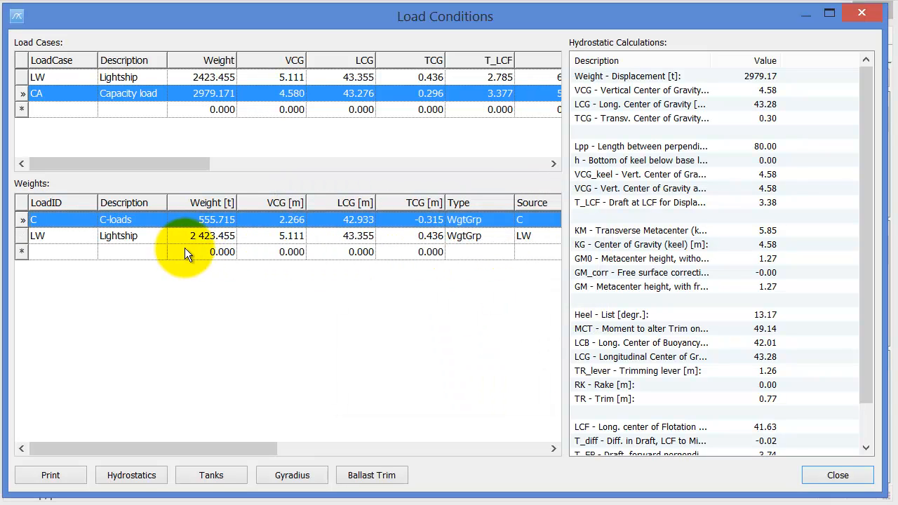
pyautogui.click(133, 251)
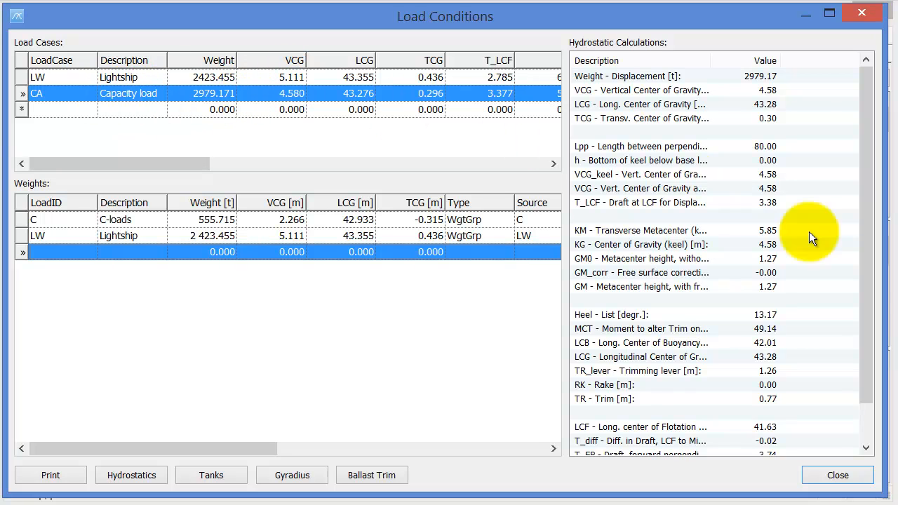
pyautogui.moveTo(870, 244); pyautogui.dragTo(872, 215)
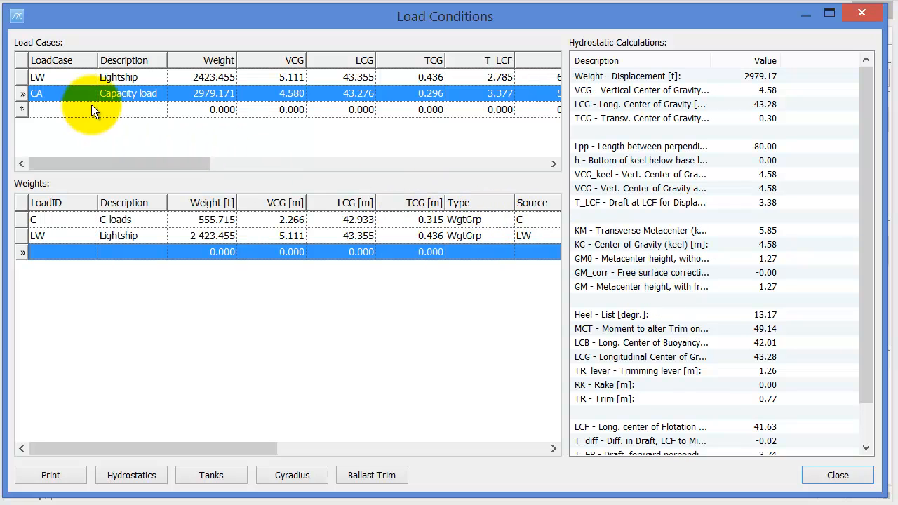
# Step: Add a load case named LWFL with the description Full load and commit the row
pyautogui.click(72, 109)
pyautogui.click(73, 109)
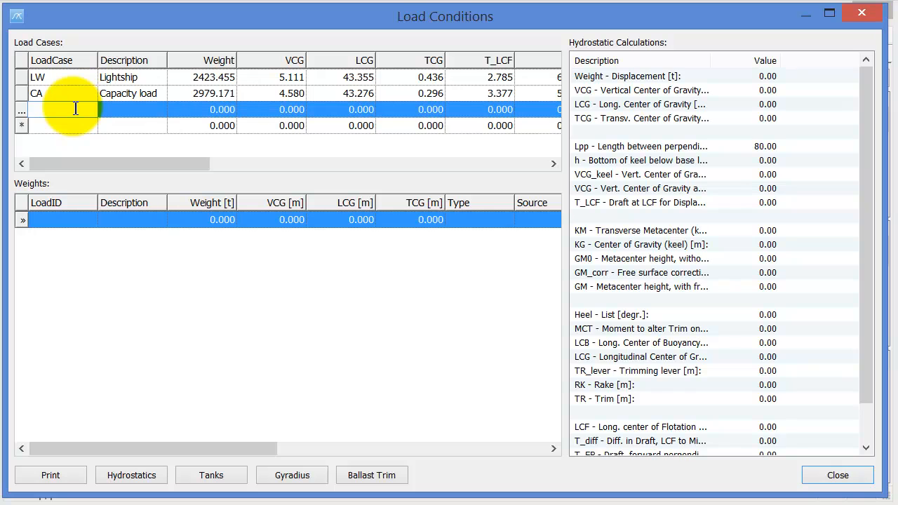
pyautogui.write('LWFL')
pyautogui.press('Tab')
pyautogui.write('Full load')
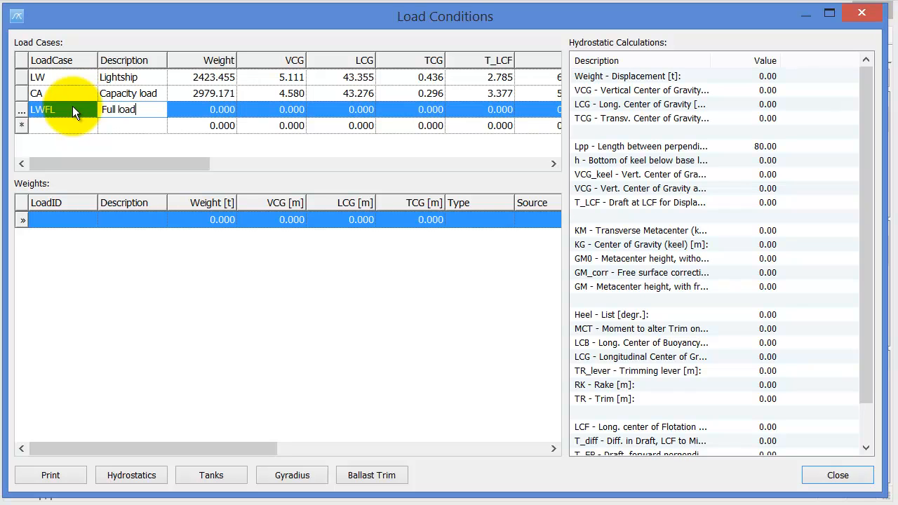
pyautogui.press('Tab')
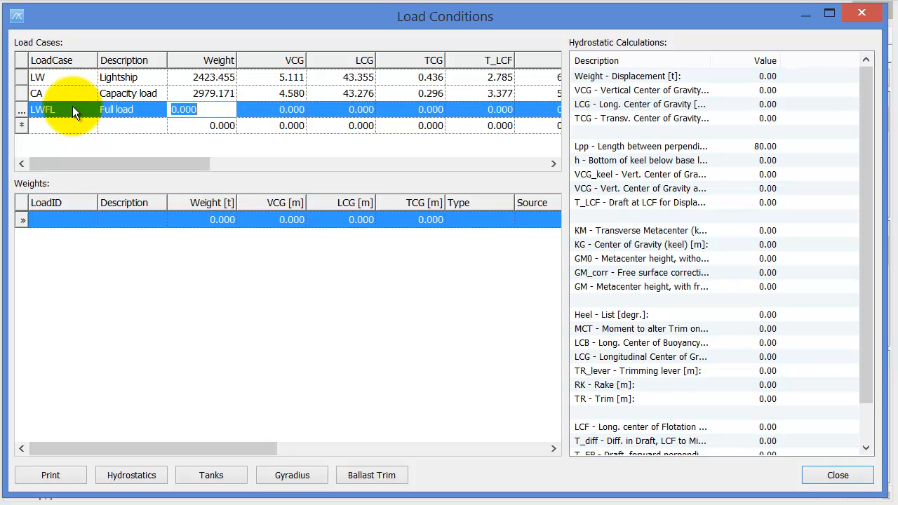
pyautogui.click(84, 110)
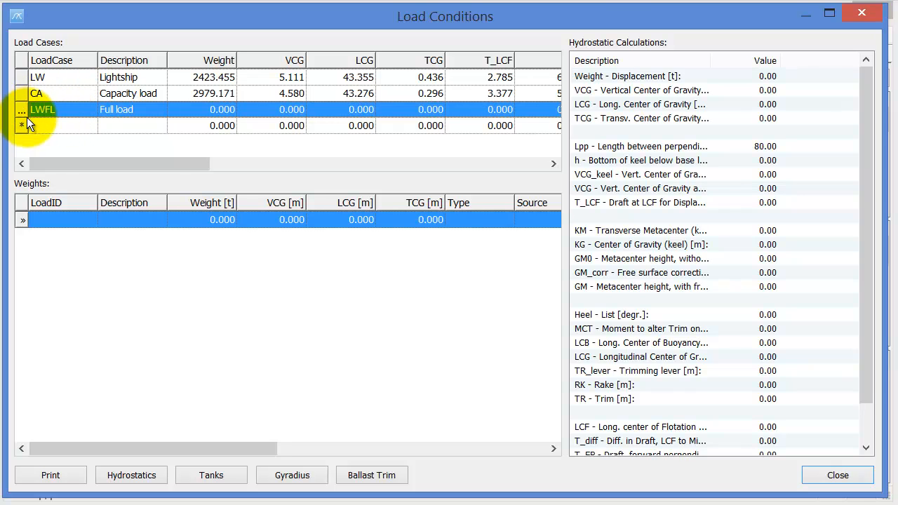
pyautogui.click(87, 122)
# Step: Add a weight with load ID LW and description Lightship to the LWFL load case
pyautogui.click(80, 110)
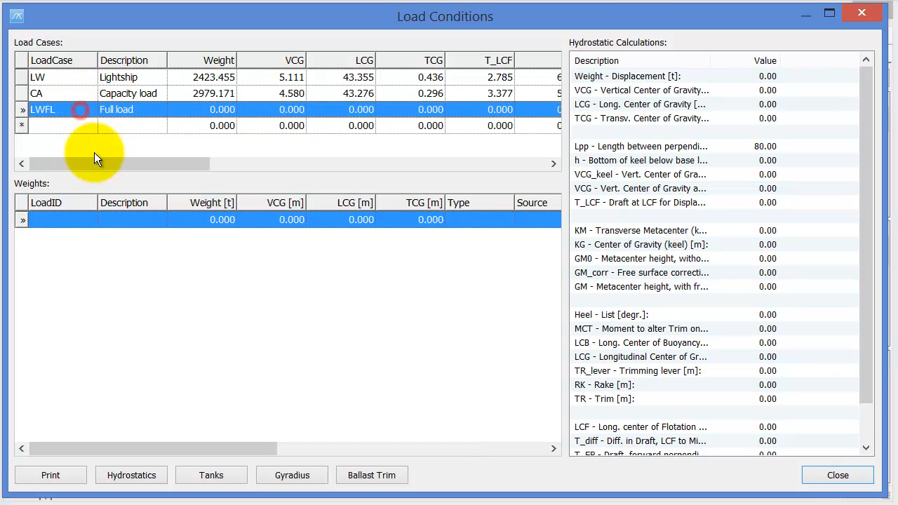
pyautogui.click(81, 219)
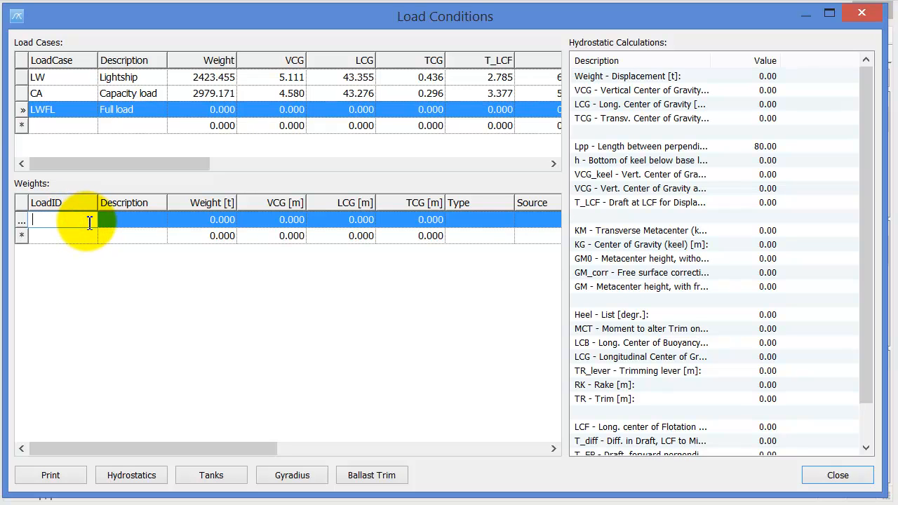
pyautogui.write('LW')
pyautogui.press('Tab')
pyautogui.write('Lightship')
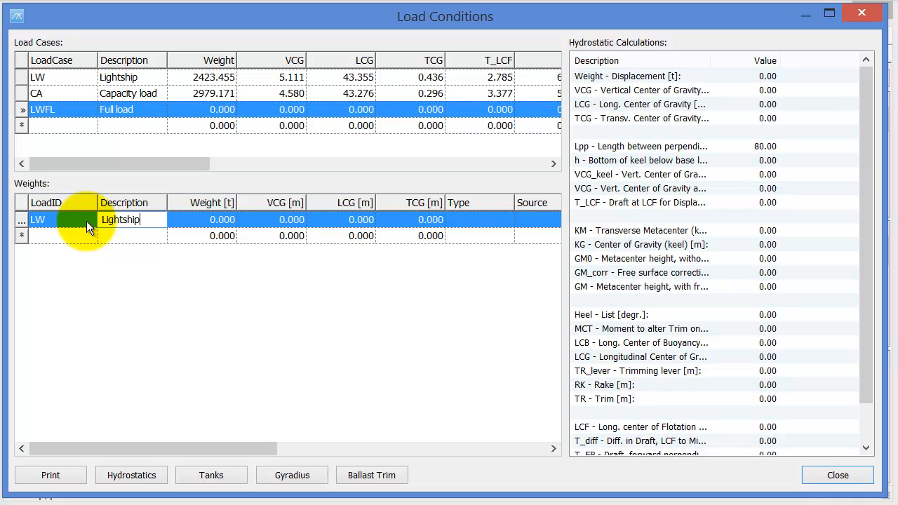
# Step: Set the type of the LWFL case's Lightship weight to WgtGrp, skipping its weight and centre-of-gravity values
pyautogui.press('Tab')
pyautogui.press('Tab')
pyautogui.press('Tab')
pyautogui.press('Tab')
pyautogui.press('Tab')
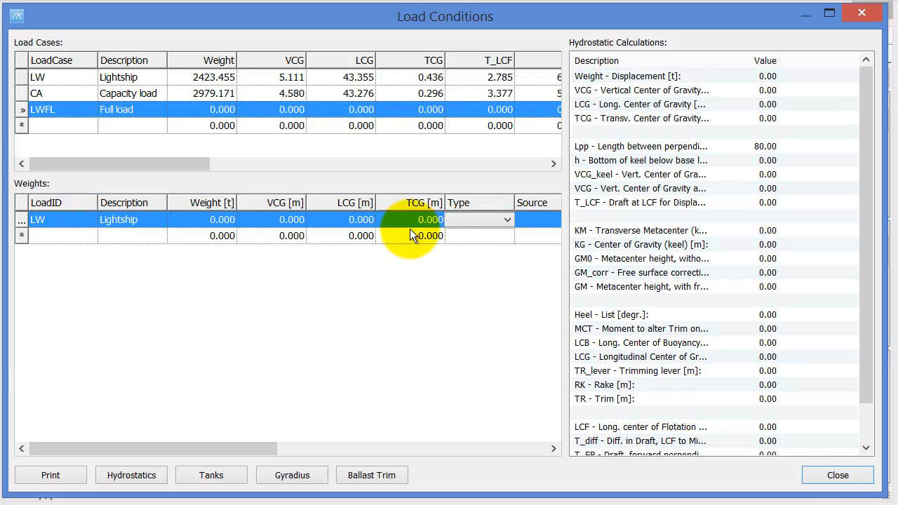
pyautogui.click(480, 218)
pyautogui.click(479, 228)
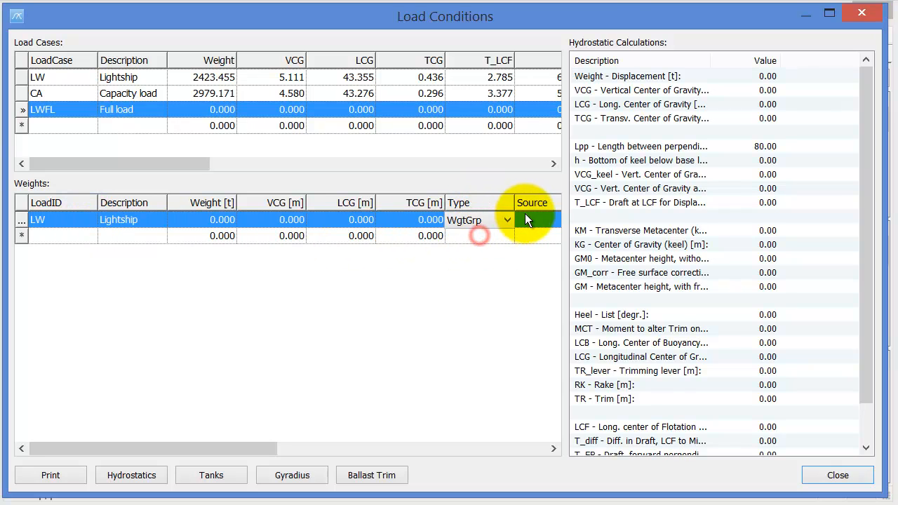
# Step: Choose weight group LW as the source of the LWFL case's Lightship weight and commit the row
pyautogui.click(526, 216)
pyautogui.click(549, 218)
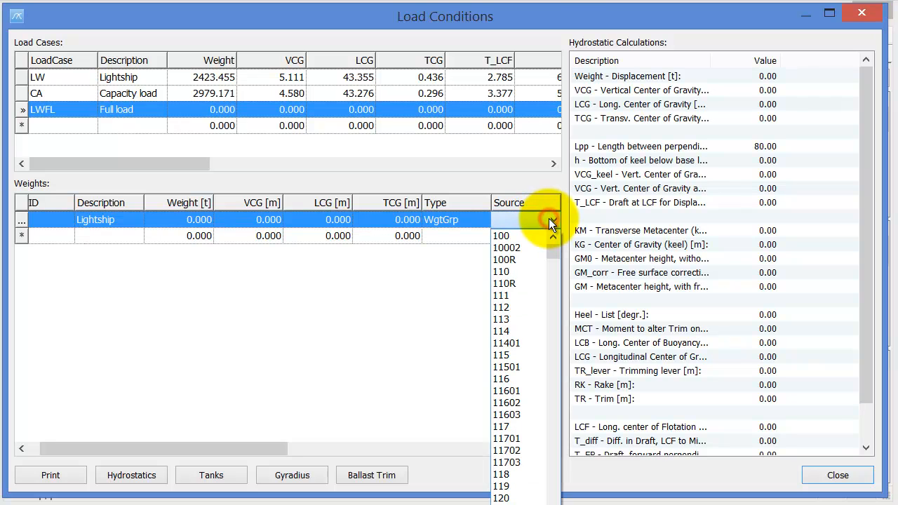
pyautogui.press('l')
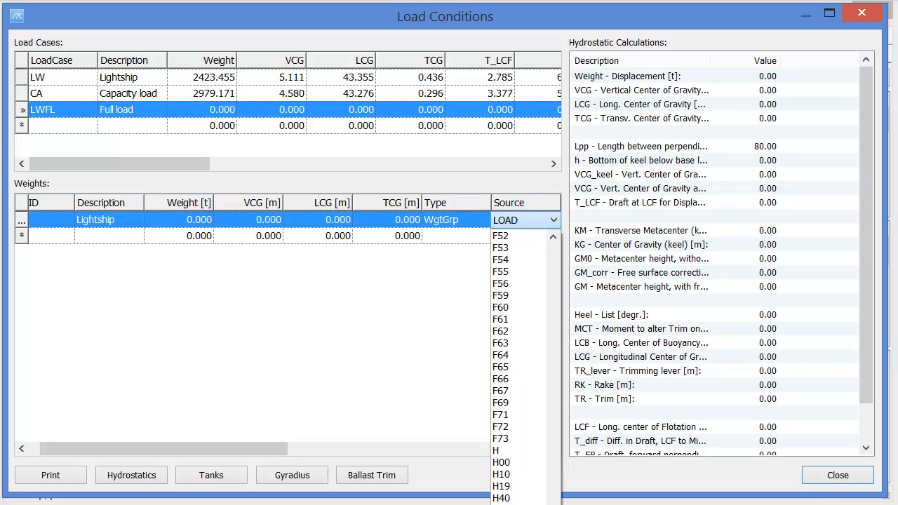
pyautogui.scroll(-1, 525, 367)
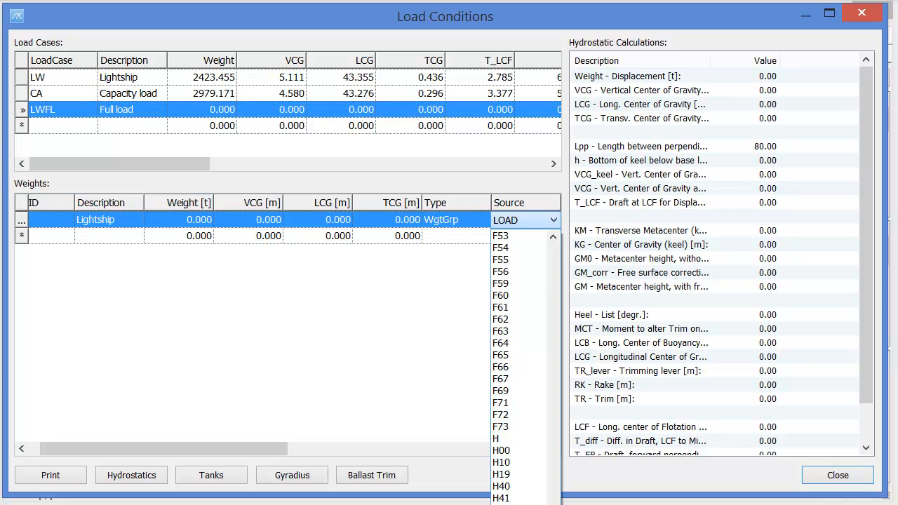
pyautogui.scroll(-1, 525, 368)
pyautogui.click(501, 504)
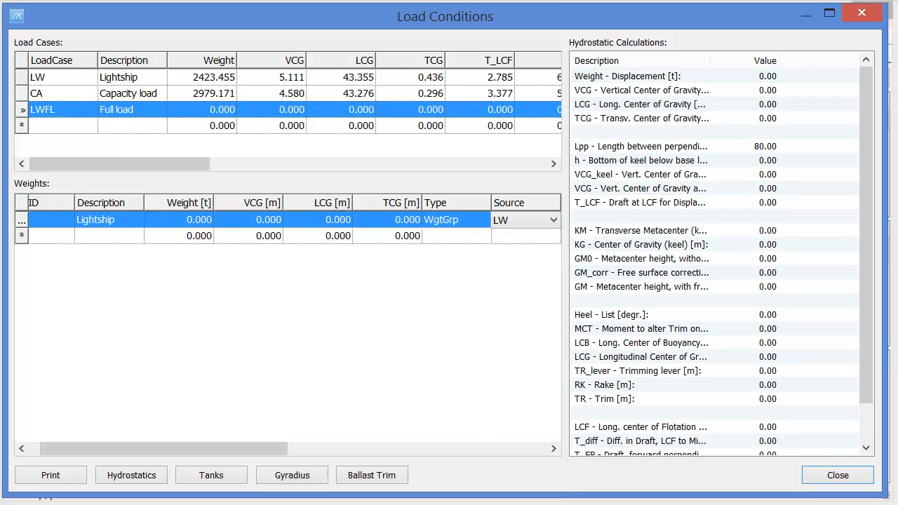
pyautogui.click(438, 239)
pyautogui.moveTo(254, 449); pyautogui.dragTo(120, 463)
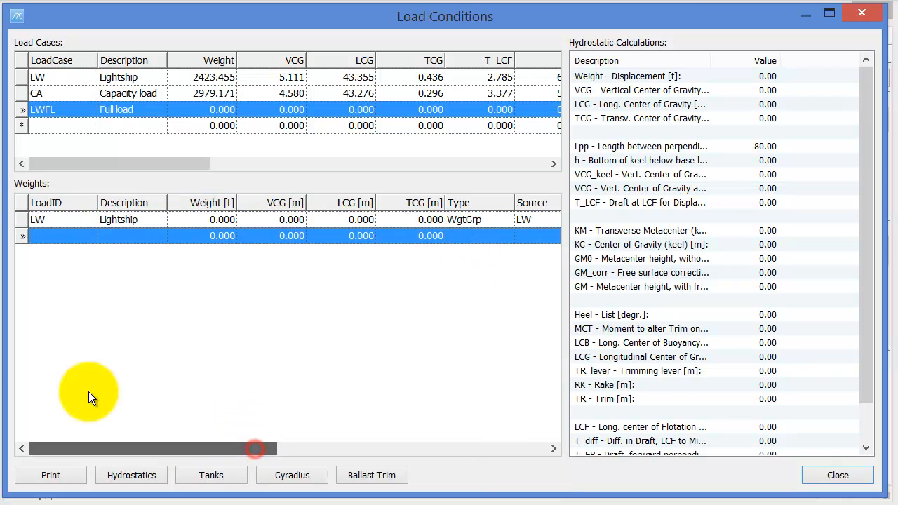
# Step: Add a second weight with load ID F and description F-loads to the LWFL load case
pyautogui.click(71, 236)
pyautogui.write('F')
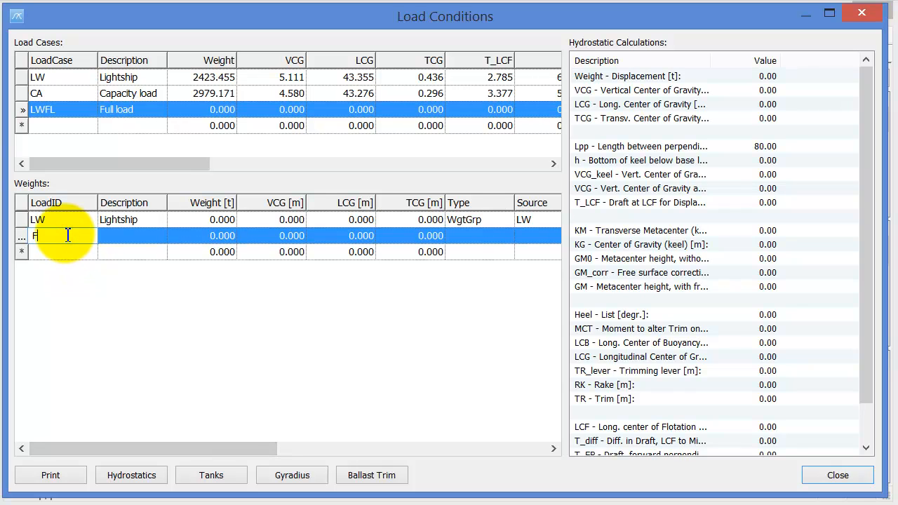
pyautogui.press('Tab')
pyautogui.write('F-loads')
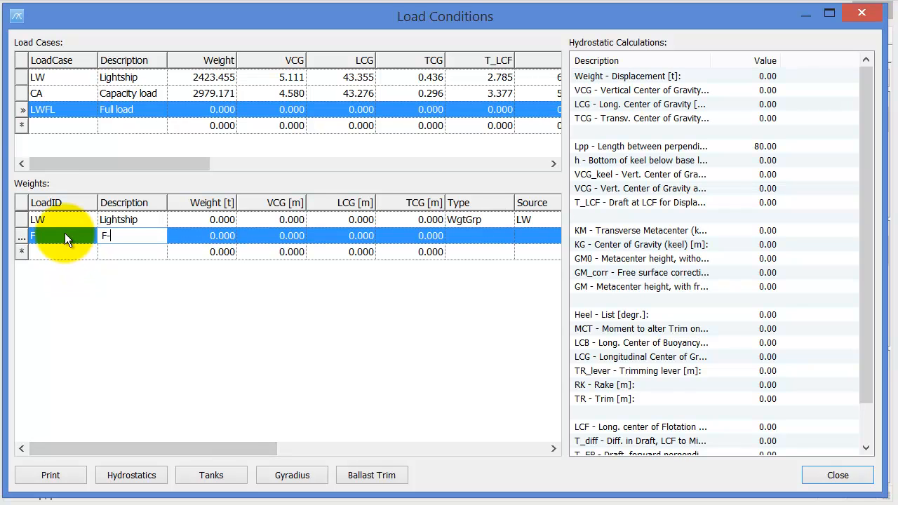
# Step: Set the type of the F-loads weight to WgtGrp, skipping its weight and centre-of-gravity values
pyautogui.press('Tab')
pyautogui.press('Tab')
pyautogui.press('Tab')
pyautogui.press('Tab')
pyautogui.press('Tab')
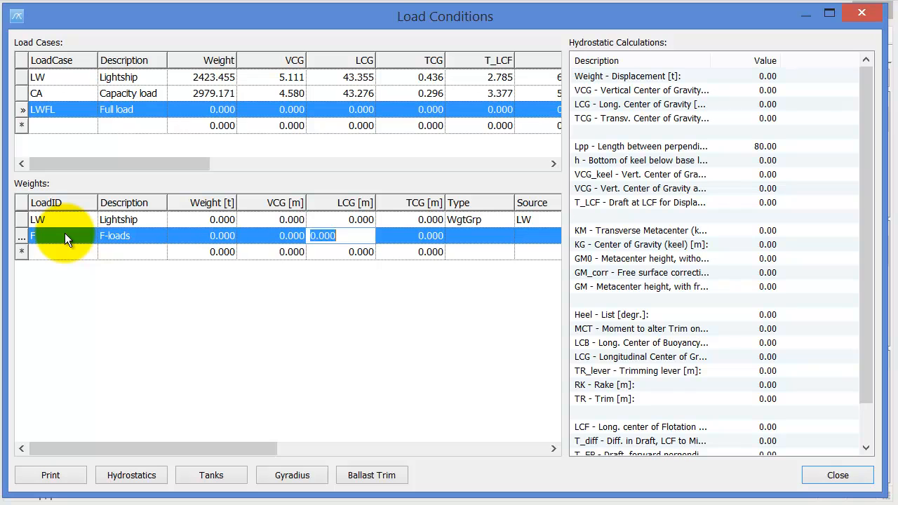
pyautogui.click(501, 236)
pyautogui.click(487, 252)
# Step: Choose weight group F as the source of the F-loads weight and commit the row
pyautogui.click(537, 233)
pyautogui.click(531, 234)
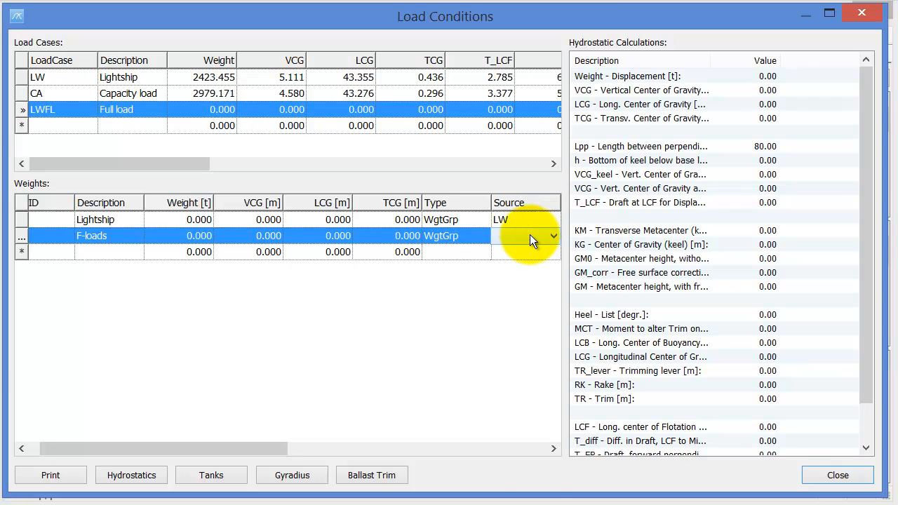
pyautogui.click(530, 234)
pyautogui.write('F')
pyautogui.press('Return')
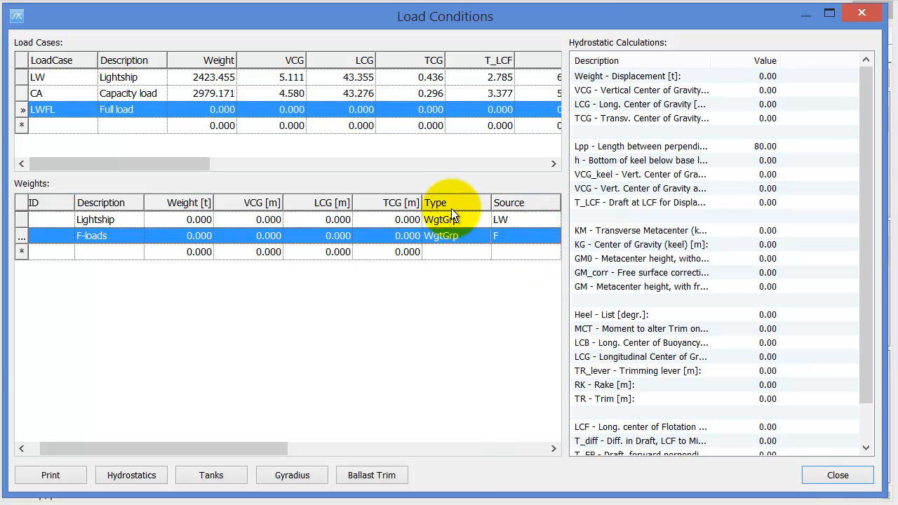
pyautogui.click(402, 254)
pyautogui.click(150, 477)
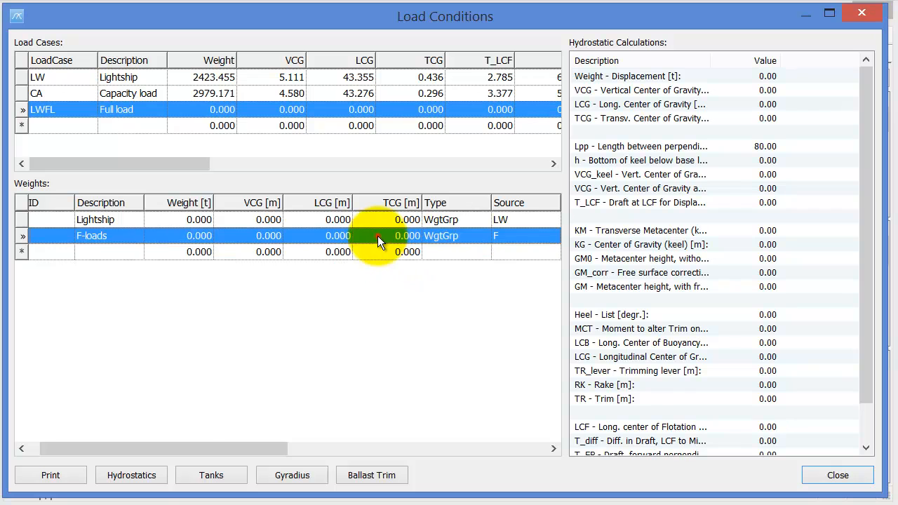
pyautogui.moveTo(165, 448); pyautogui.dragTo(154, 447)
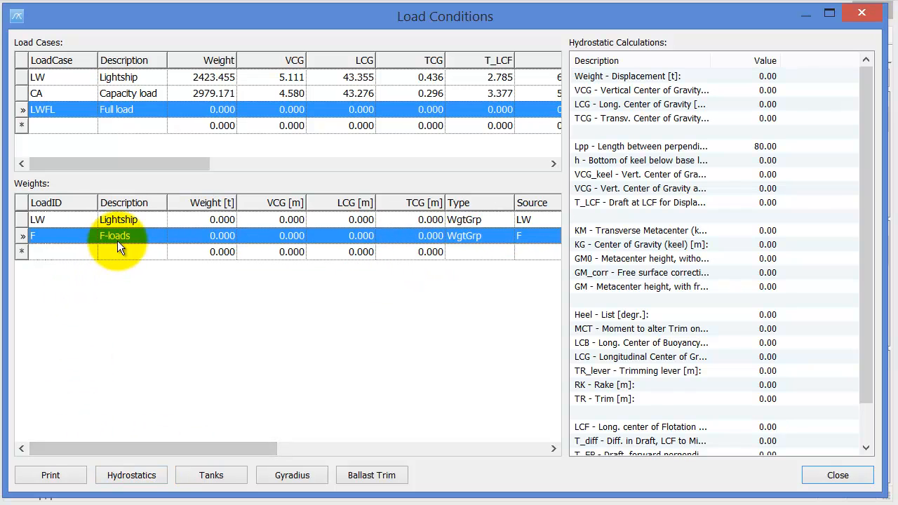
# Step: Update both the Lightship and F-loads weights of the LWFL load case from their weight groups
pyautogui.keyDown('shift'); pyautogui.click(122, 220); pyautogui.keyUp('shift')
pyautogui.rightClick(147, 228)
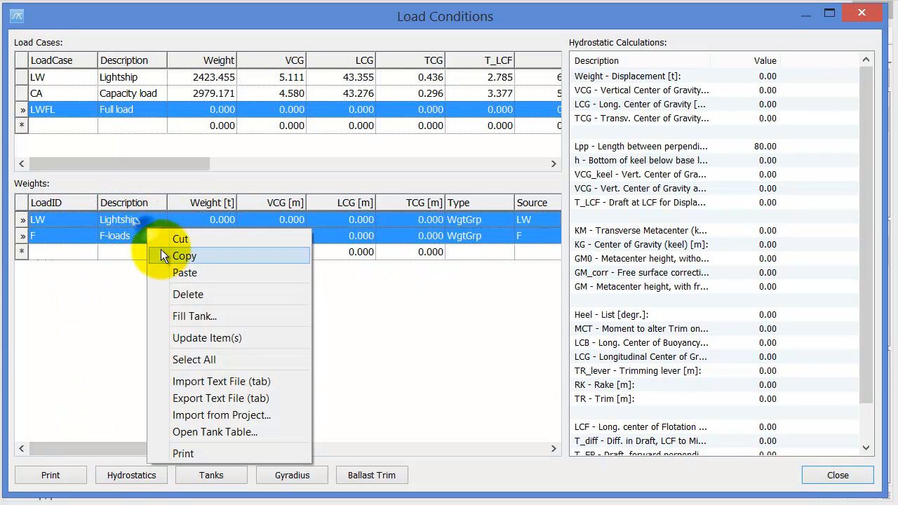
pyautogui.click(201, 339)
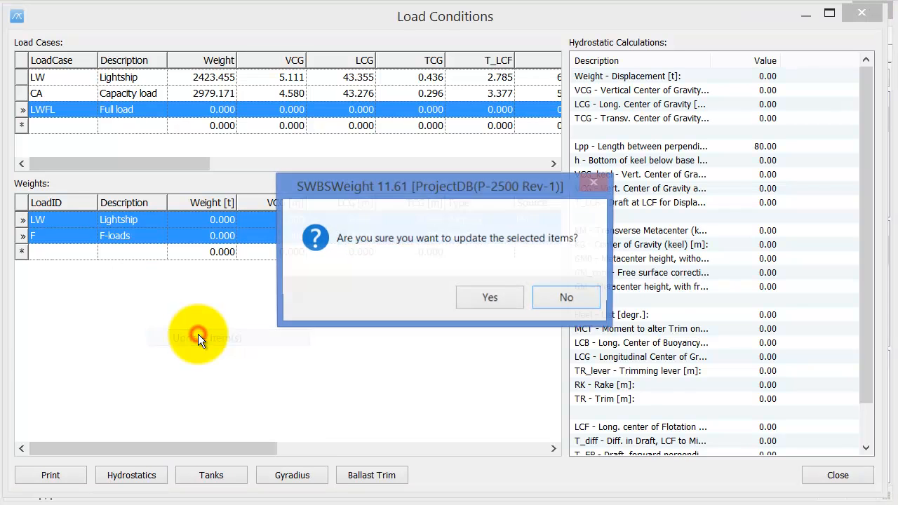
pyautogui.click(491, 298)
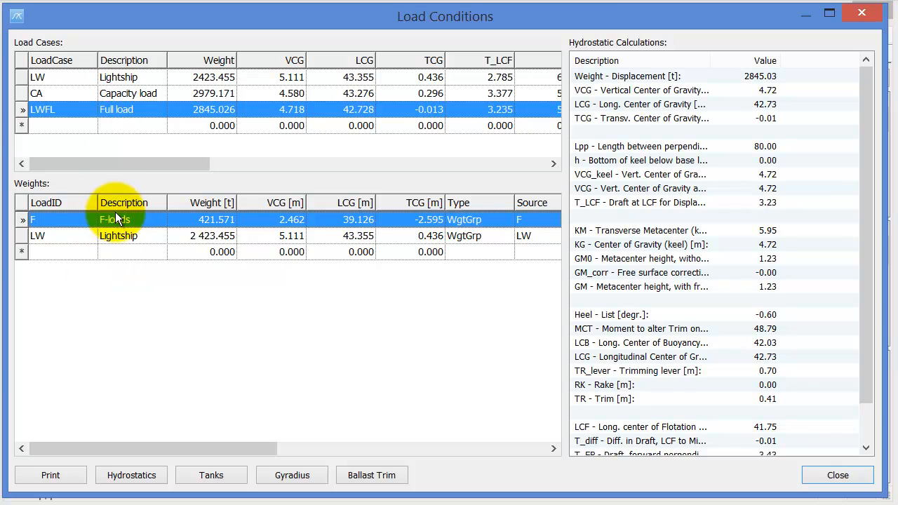
# Step: Add a load case named BALLAST with the description Ballast and commit the row
pyautogui.click(66, 125)
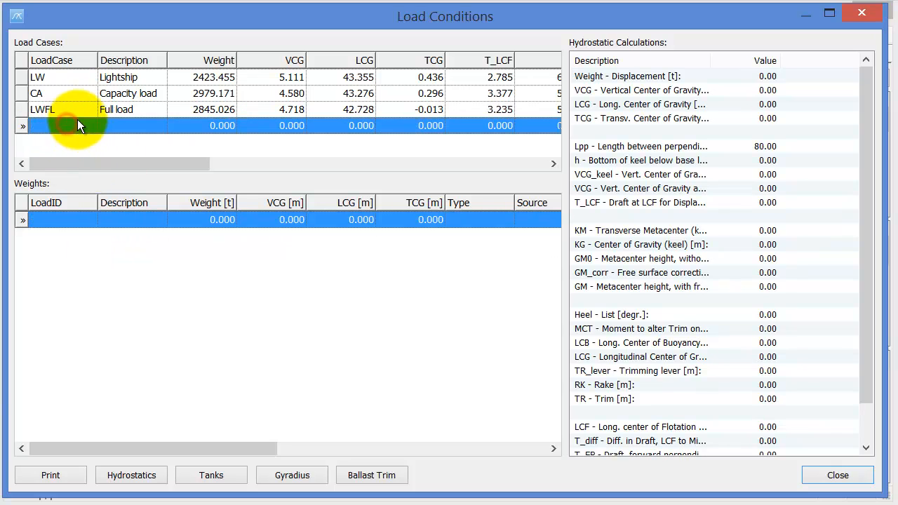
pyautogui.click(78, 125)
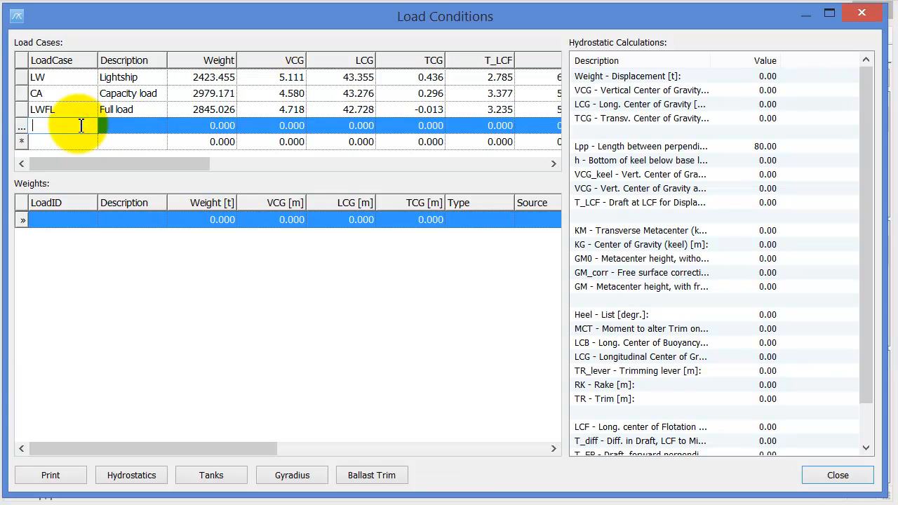
pyautogui.write('BALLAST')
pyautogui.press('Tab')
pyautogui.write('B')
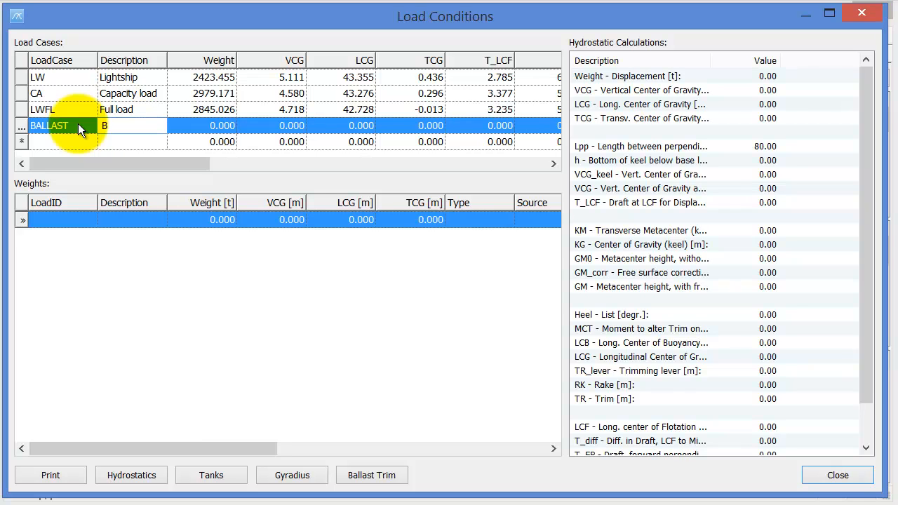
pyautogui.write('allast')
pyautogui.press('Return')
pyautogui.click(78, 140)
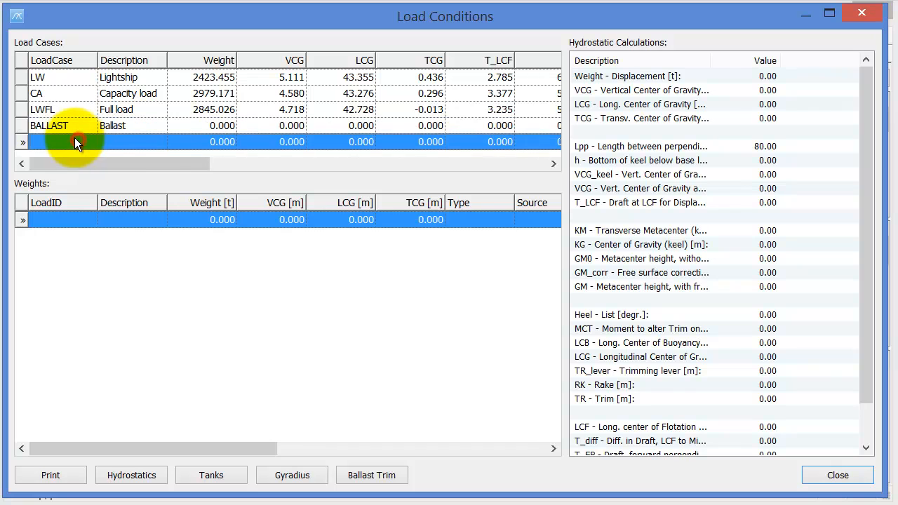
# Step: Add a weight with load ID LW and description Lightship to the BALLAST load case
pyautogui.click(72, 120)
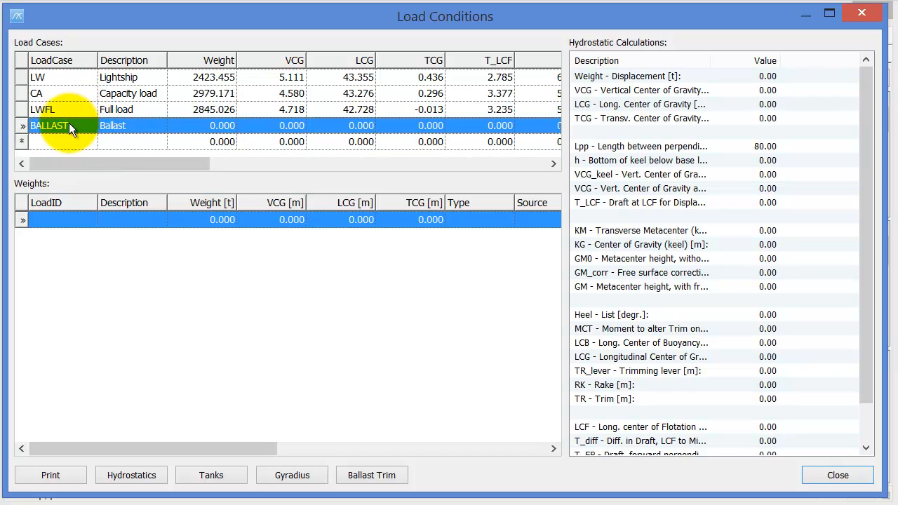
pyautogui.click(74, 221)
pyautogui.write('LW')
pyautogui.press('Tab')
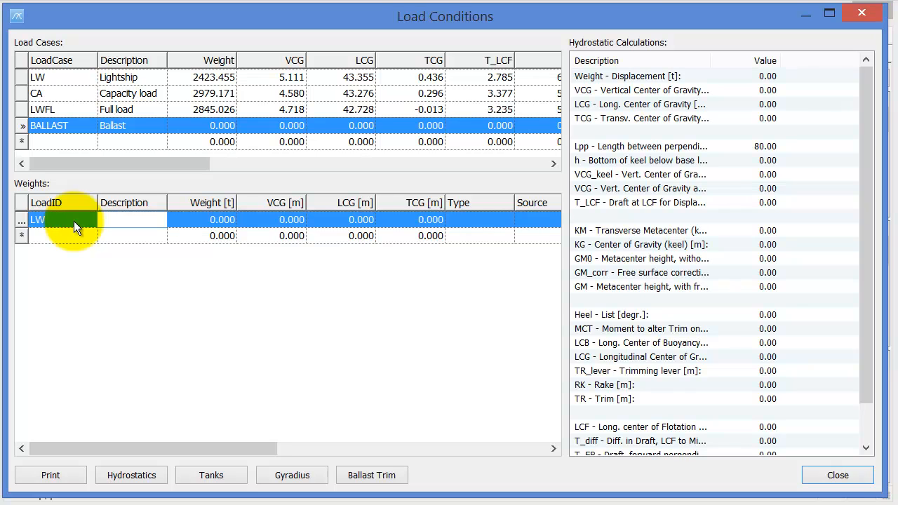
pyautogui.write('Lightship')
# Step: Set the type of the BALLAST case's Lightship weight to WgtGrp, skipping its weight and centre-of-gravity values
pyautogui.press('Tab')
pyautogui.press('Tab')
pyautogui.press('Tab')
pyautogui.press('Tab')
pyautogui.press('Tab')
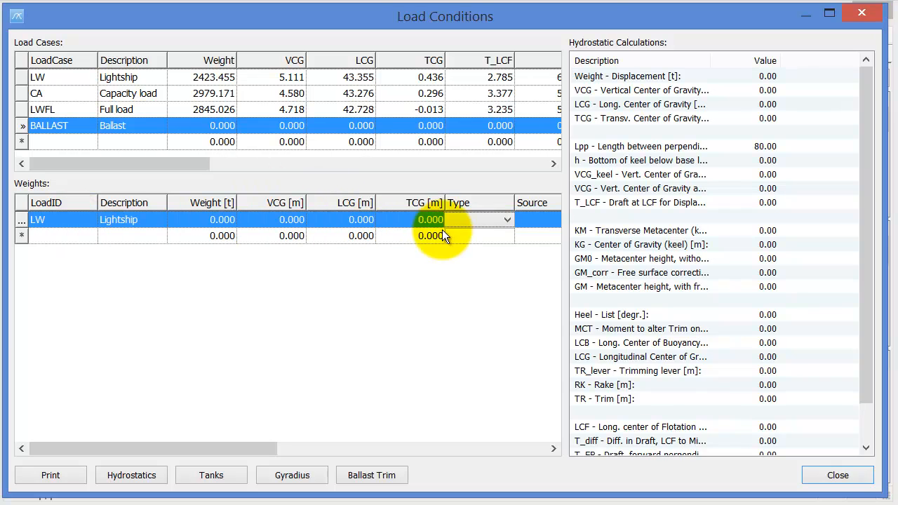
pyautogui.click(481, 219)
pyautogui.click(480, 235)
# Step: Set the source of the BALLAST case's Lightship weight to weight group LW and commit the row
pyautogui.click(542, 219)
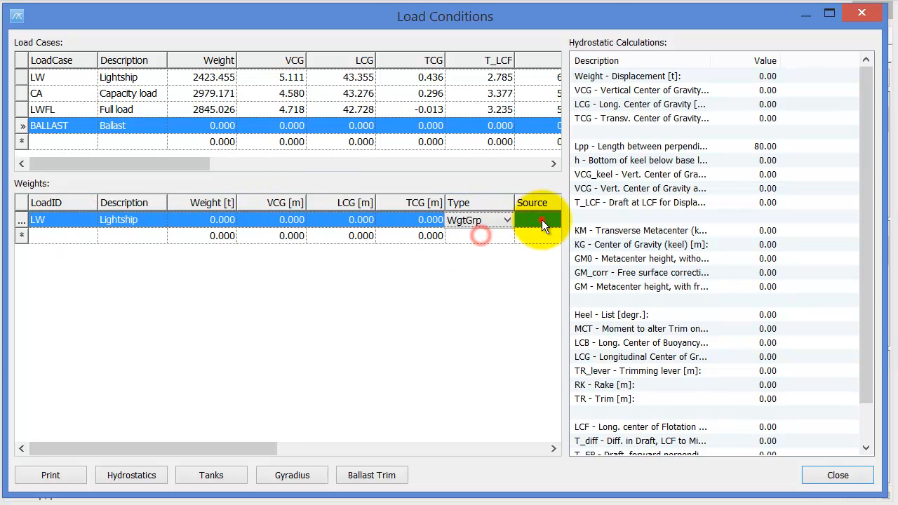
pyautogui.click(547, 218)
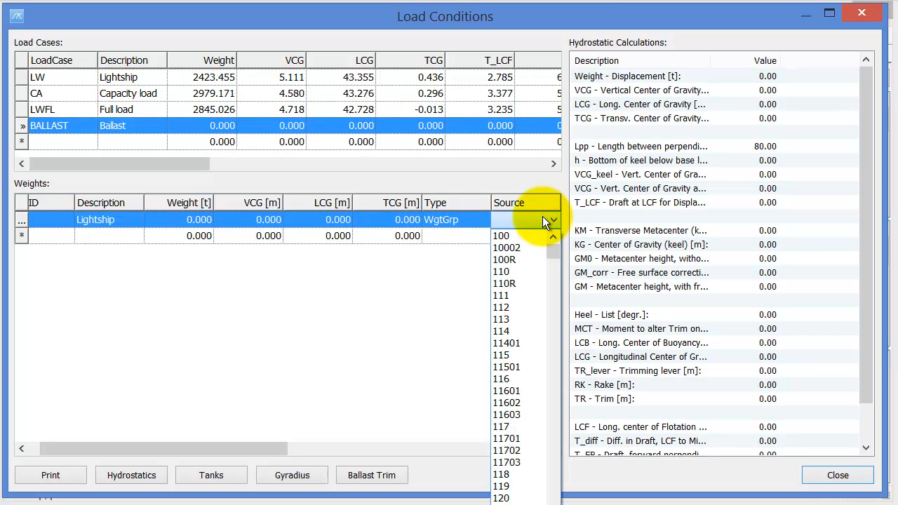
pyautogui.press('l')
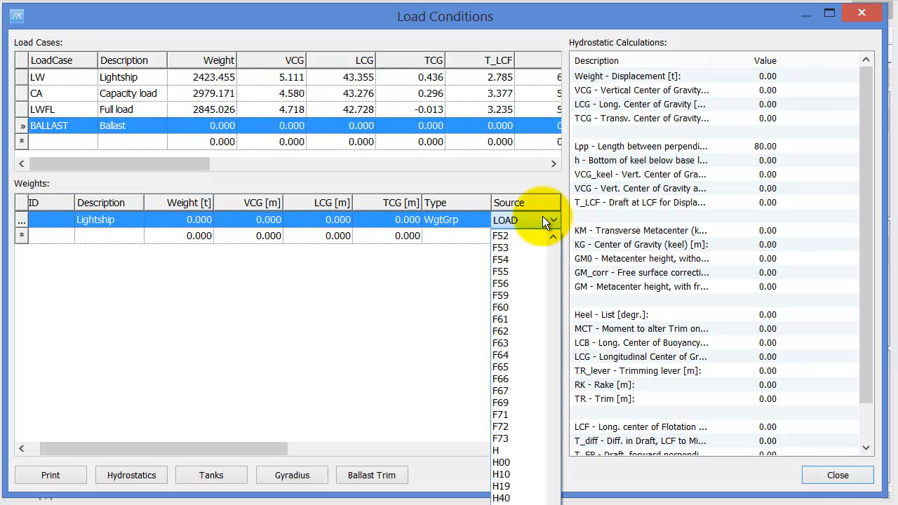
pyautogui.scroll(-3, 525, 367)
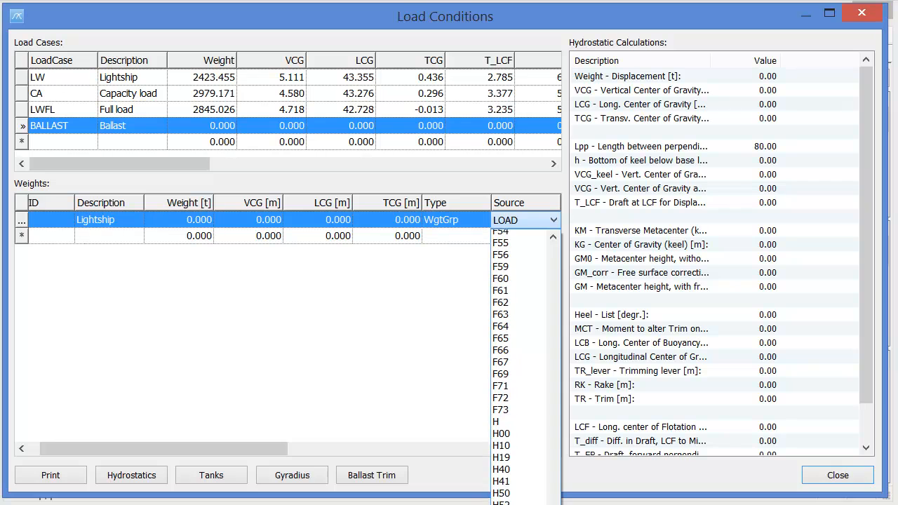
pyautogui.write('w')
pyautogui.press('Return')
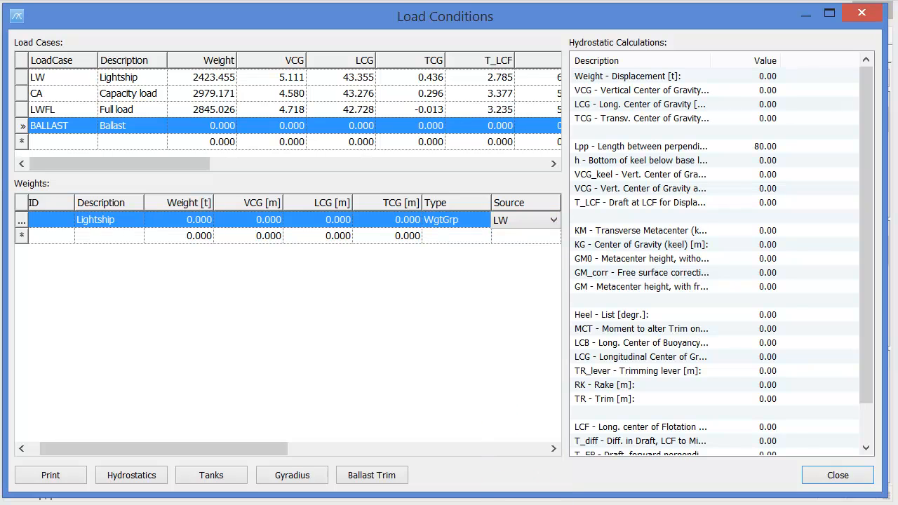
pyautogui.click(329, 234)
# Step: Add a weight with load ID T1, description Tank 1 and weight 150 t to the BALLAST load case
pyautogui.moveTo(251, 448); pyautogui.dragTo(189, 438)
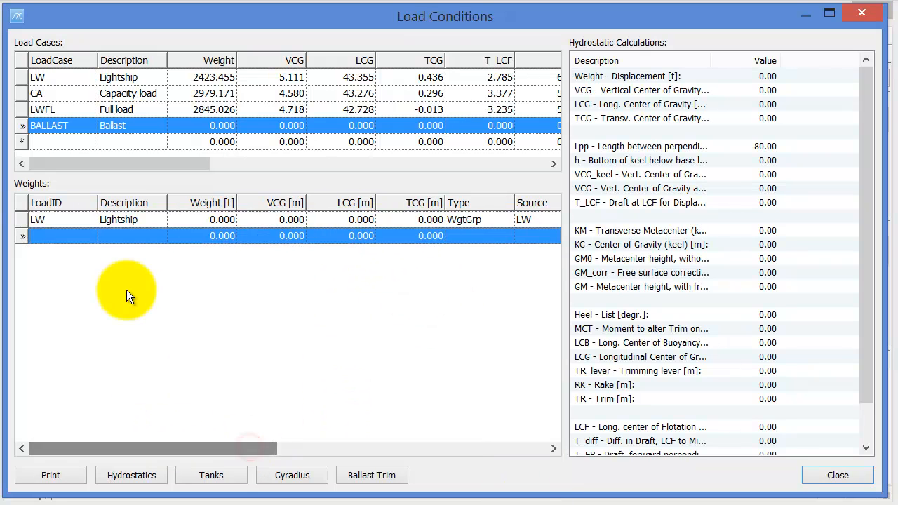
pyautogui.click(72, 235)
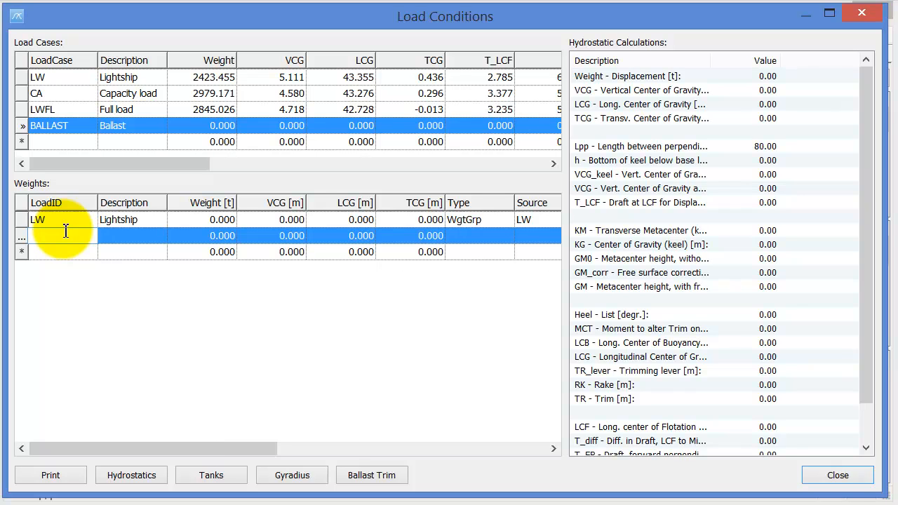
pyautogui.write('T1')
pyautogui.press('Tab')
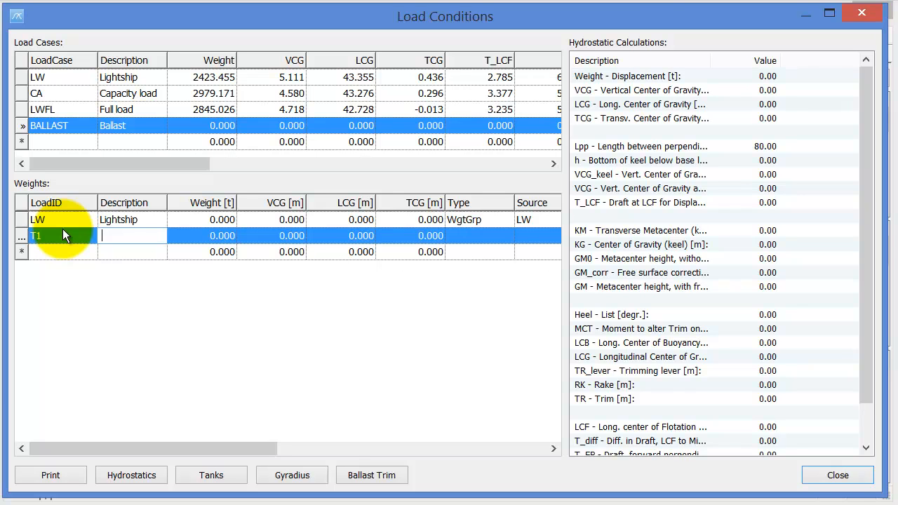
pyautogui.write('Tank 1')
pyautogui.press('Tab')
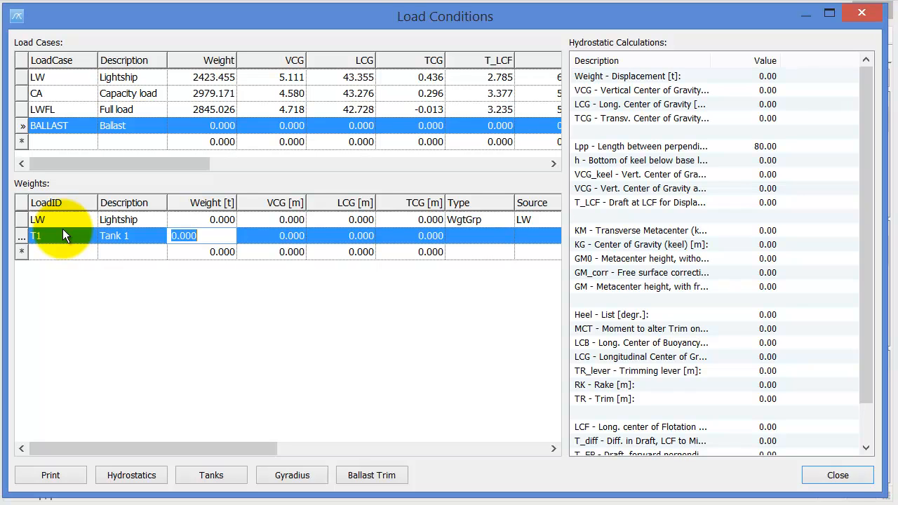
pyautogui.write('150')
pyautogui.press('Tab')
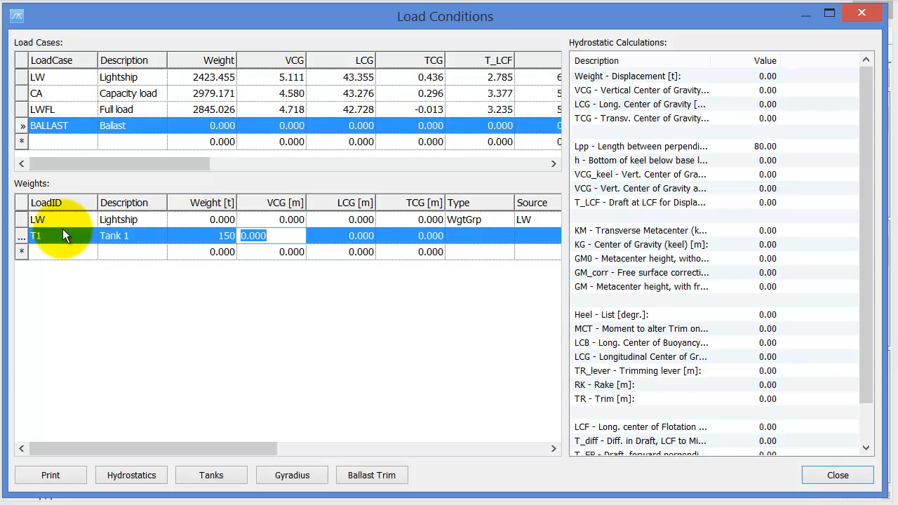
# Step: Give Tank 1 a VCG of 4 m, LCG of 40 m, TCG of -2 m and type Load, and commit the row without a source
pyautogui.write('4')
pyautogui.press('Tab')
pyautogui.write('40')
pyautogui.press('Tab')
pyautogui.write('-2')
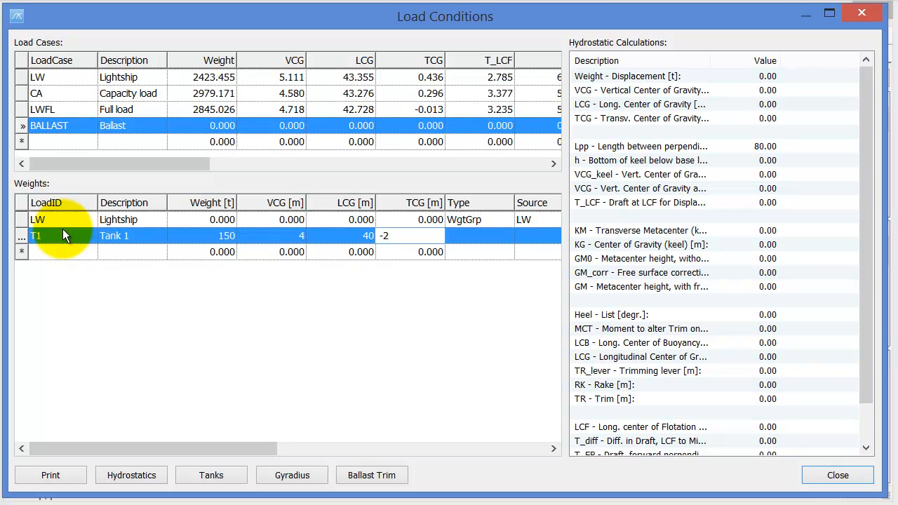
pyautogui.press('Tab')
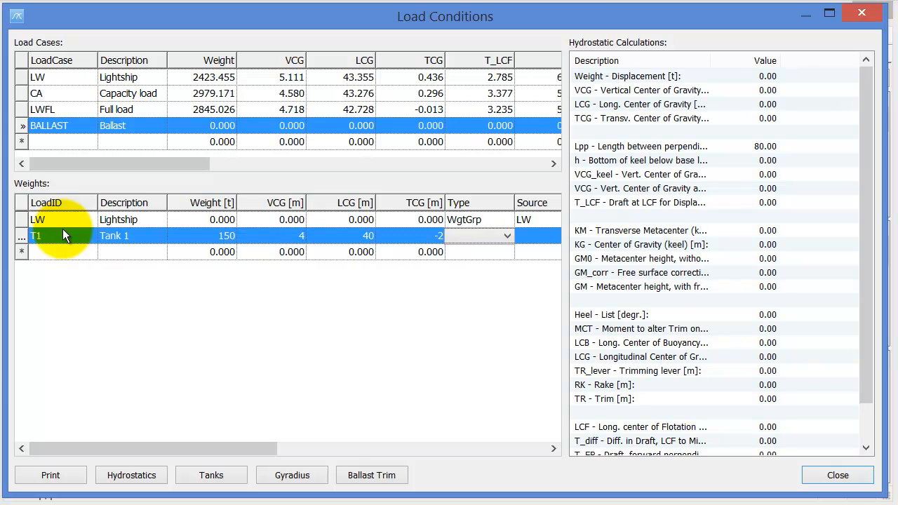
pyautogui.click(492, 238)
pyautogui.click(493, 274)
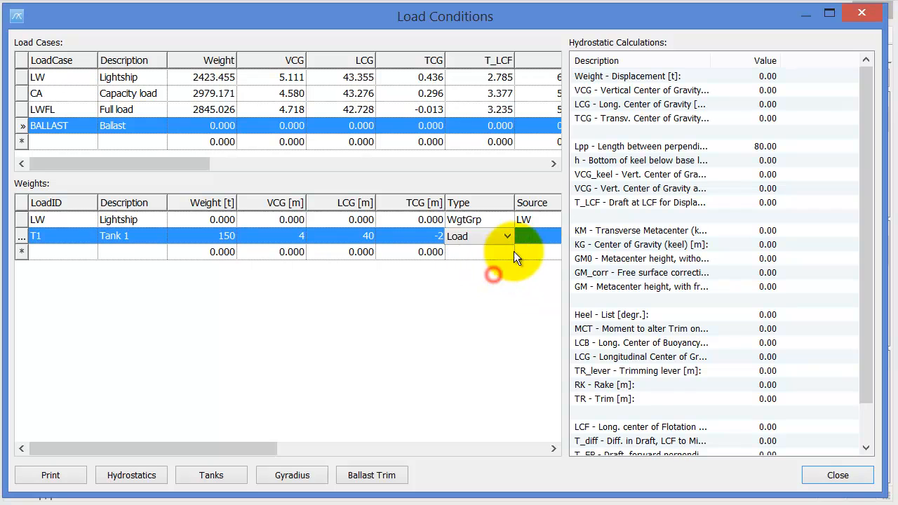
pyautogui.click(538, 240)
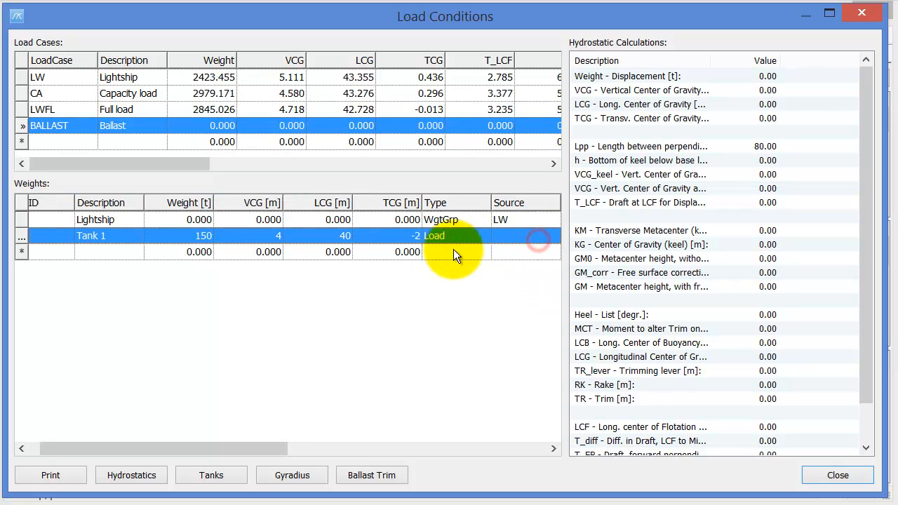
pyautogui.click(388, 251)
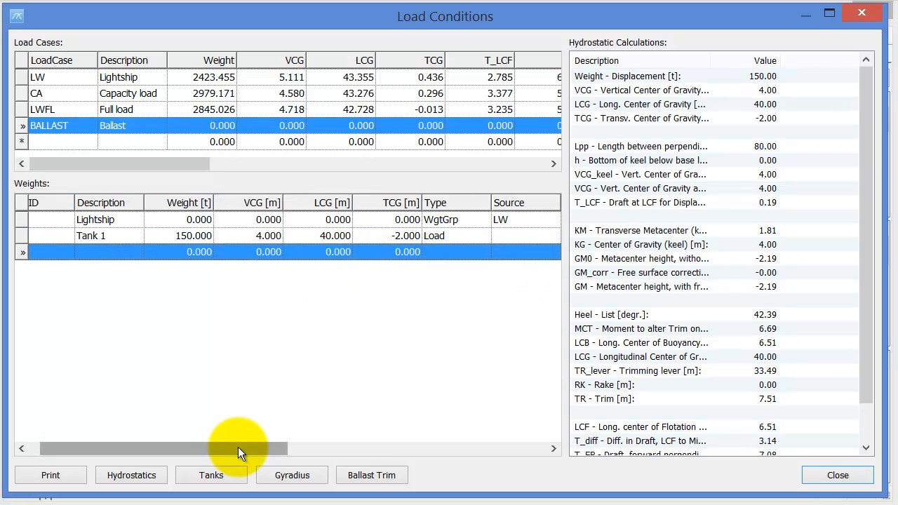
# Step: Add a weight with load ID T2, description Tank 2 and weight 350 t to the BALLAST load case
pyautogui.moveTo(238, 447); pyautogui.dragTo(101, 330)
pyautogui.click(73, 254)
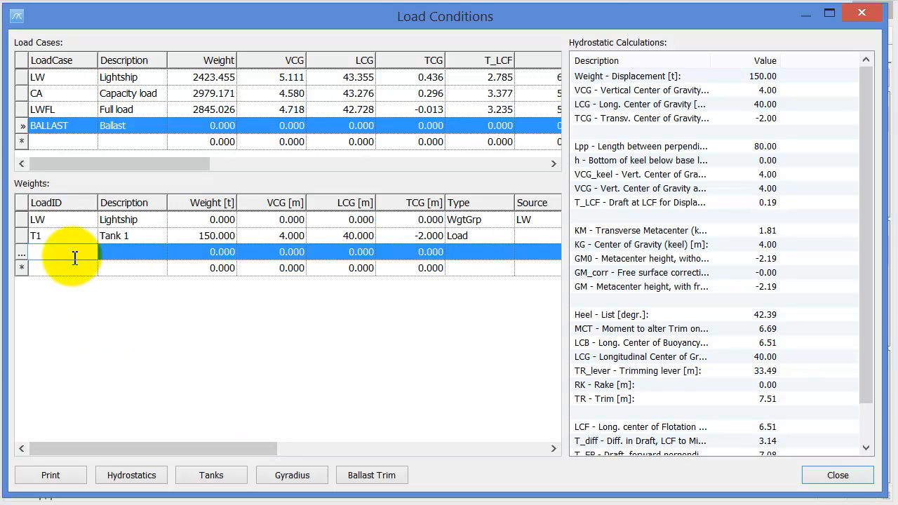
pyautogui.write('T2')
pyautogui.press('Tab')
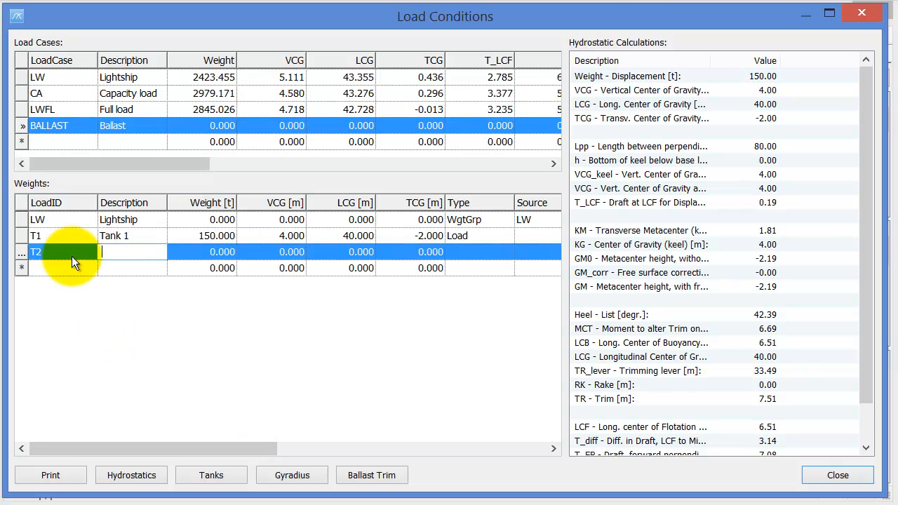
pyautogui.write('Tank 2')
pyautogui.press('Tab')
pyautogui.write('350')
pyautogui.press('Tab')
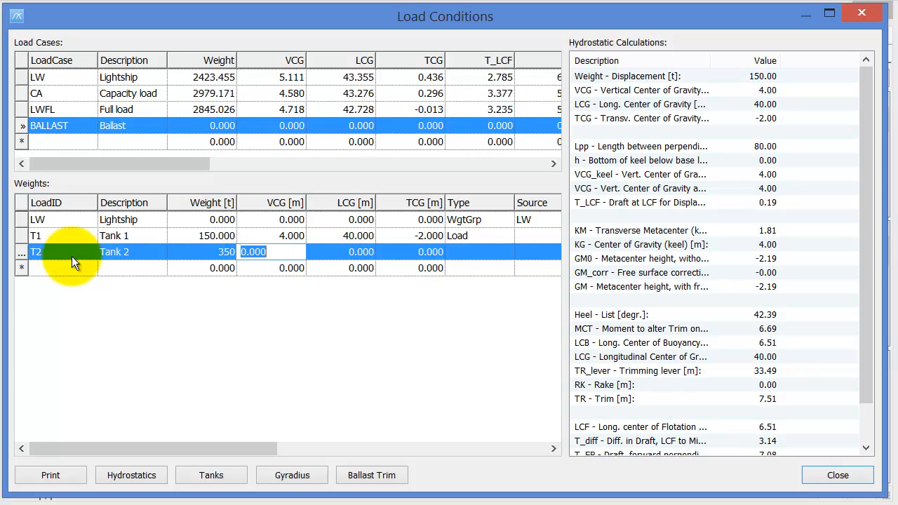
# Step: Give Tank 2 a VCG of 3.5 m, LCG of 42 m, TCG of 1 m and type Load, and commit the row
pyautogui.write('3.5')
pyautogui.press('Tab')
pyautogui.write('42')
pyautogui.press('Tab')
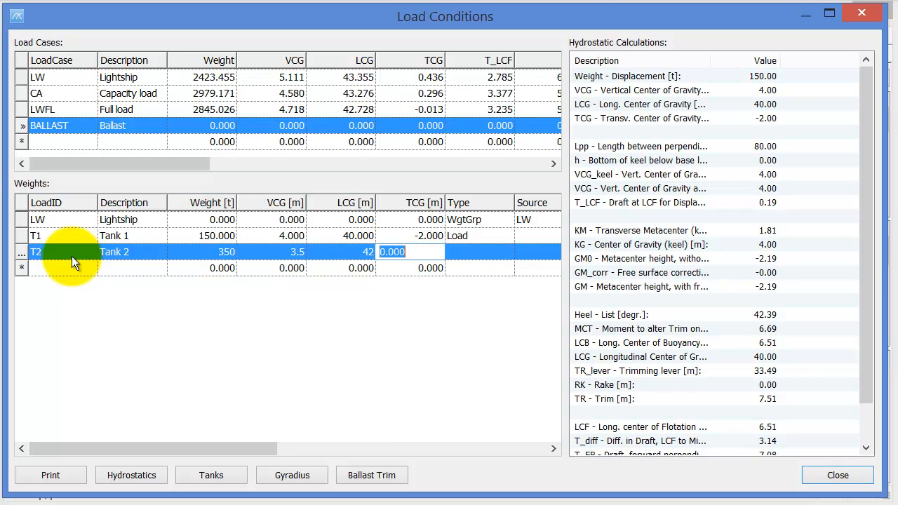
pyautogui.write('1')
pyautogui.press('Tab')
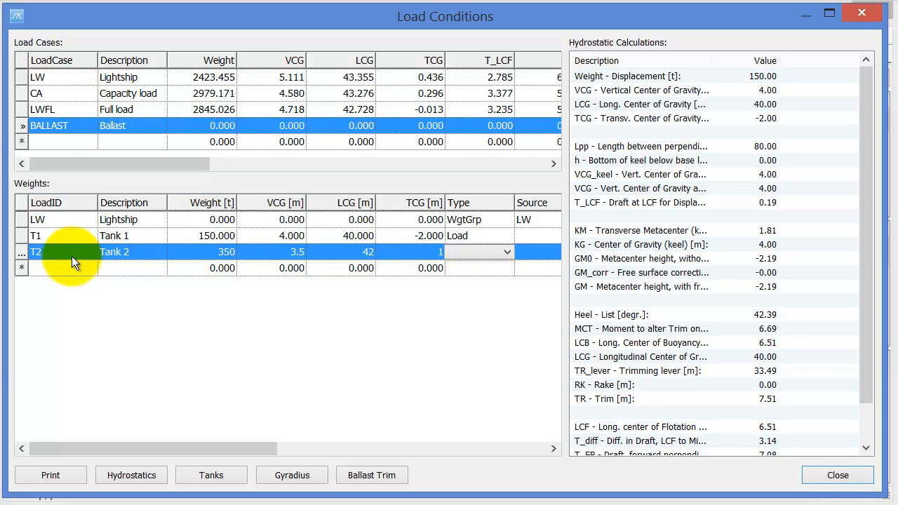
pyautogui.click(507, 251)
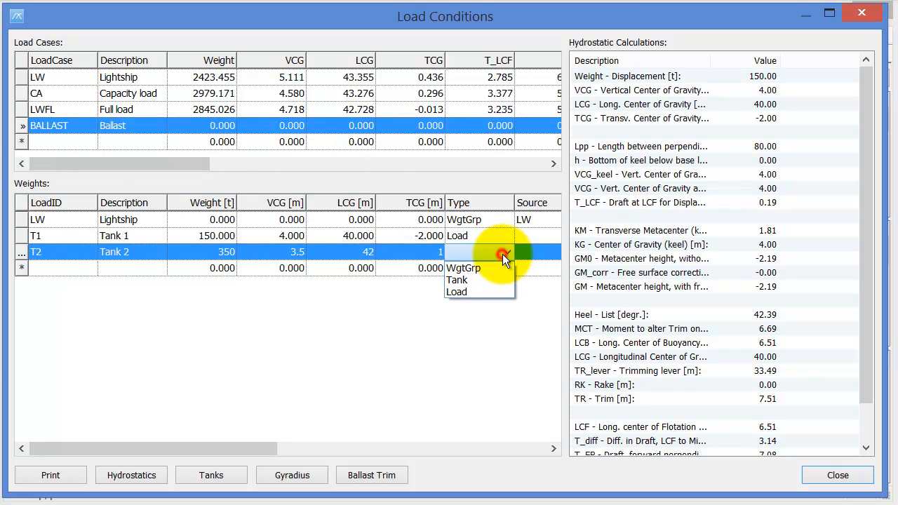
pyautogui.click(486, 294)
pyautogui.click(403, 268)
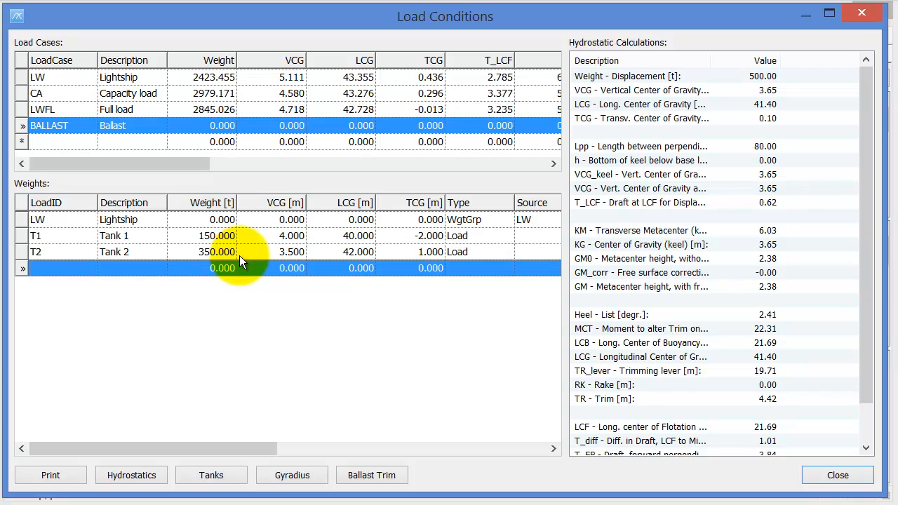
# Step: Update the Lightship, Tank 1 and Tank 2 weights of the BALLAST load case together
pyautogui.click(25, 219)
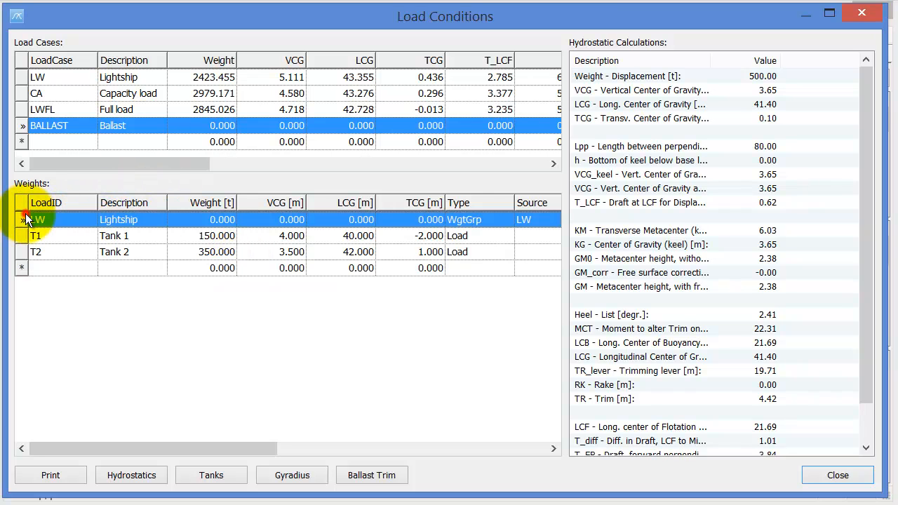
pyautogui.keyDown('shift'); pyautogui.click(21, 253); pyautogui.keyUp('shift')
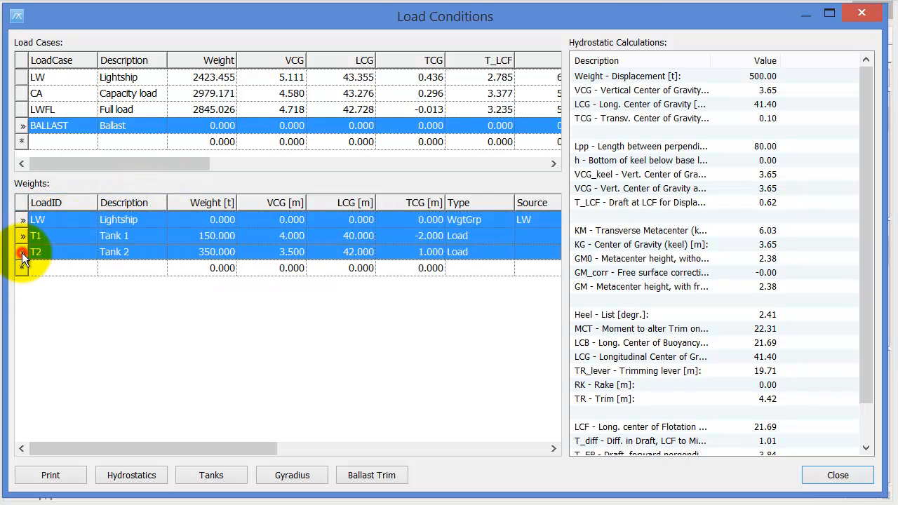
pyautogui.rightClick(133, 233)
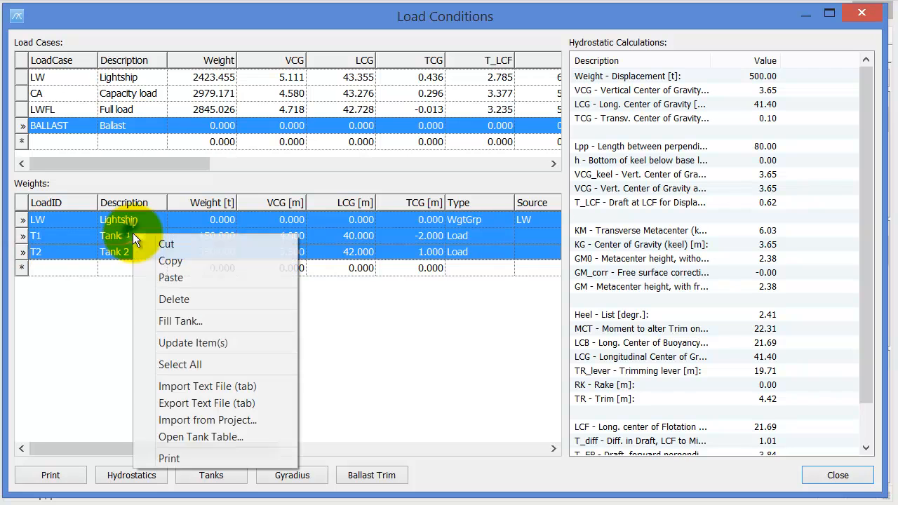
pyautogui.click(185, 343)
pyautogui.click(491, 298)
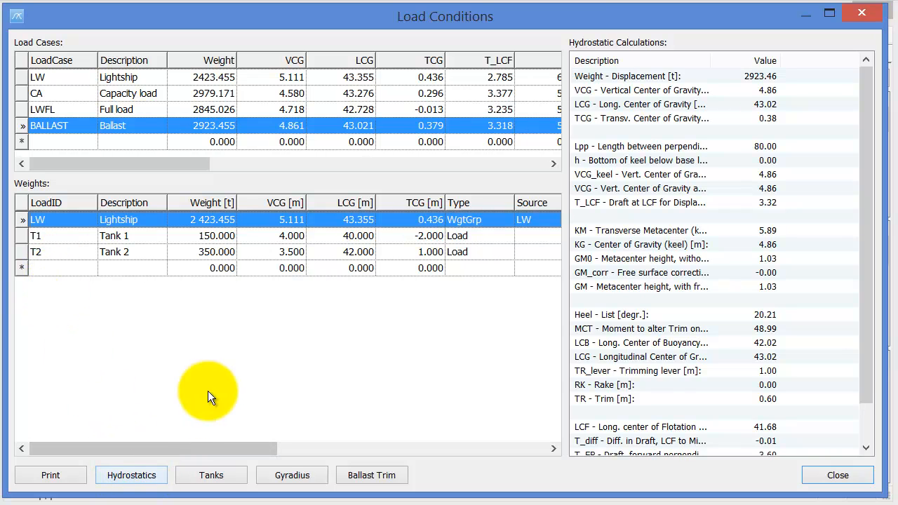
# Step: Open the tank definition table and enlarge its window to show more of the tank and sounding data
pyautogui.click(234, 482)
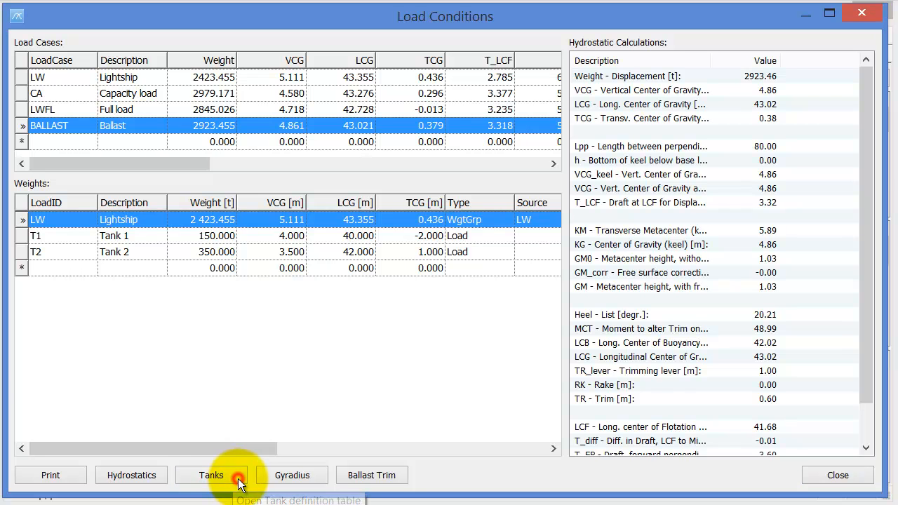
pyautogui.moveTo(301, 67); pyautogui.dragTo(414, 23)
pyautogui.moveTo(617, 344); pyautogui.dragTo(839, 466)
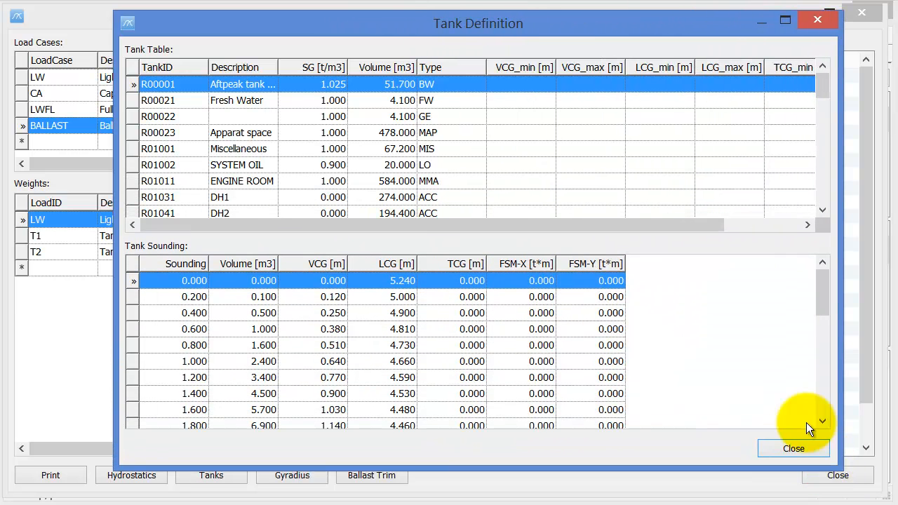
# Step: Look through the defined tanks and widen the Description column so the full tank descriptions can be read
pyautogui.click(198, 122)
pyautogui.scroll(-3, 227, 156)
pyautogui.scroll(-3, 235, 167)
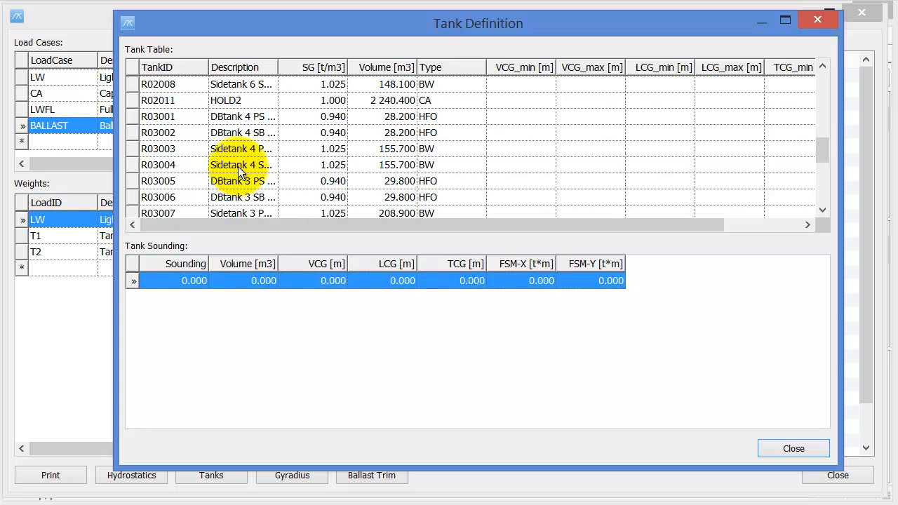
pyautogui.click(237, 166)
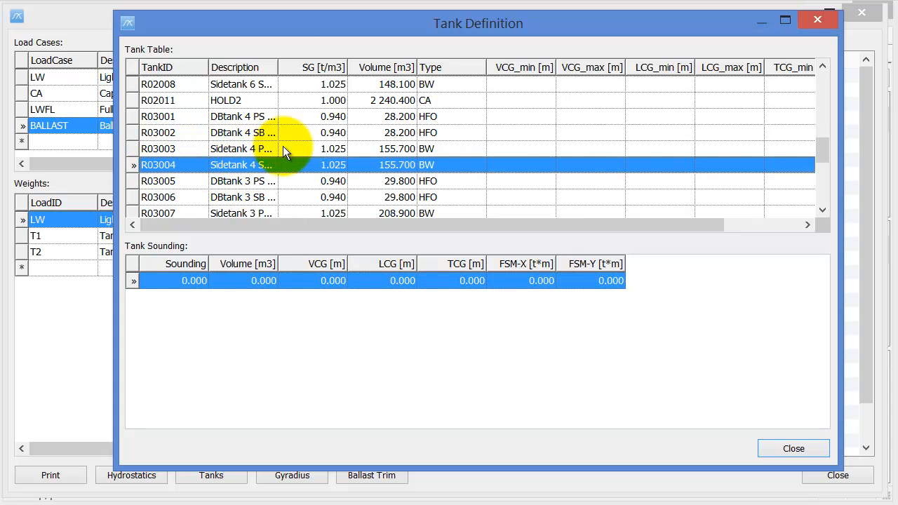
pyautogui.moveTo(278, 67); pyautogui.dragTo(403, 69)
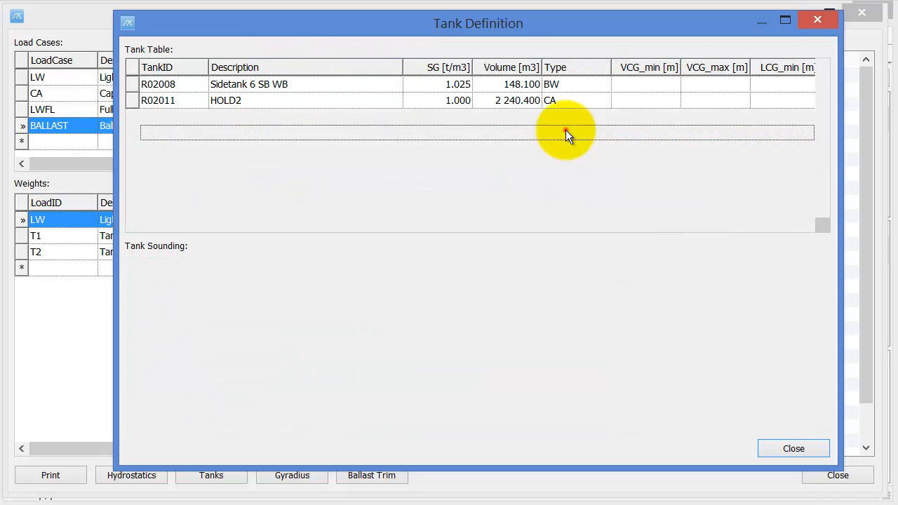
pyautogui.click(566, 133)
pyautogui.scroll(2, 577, 118)
pyautogui.scroll(4, 572, 121)
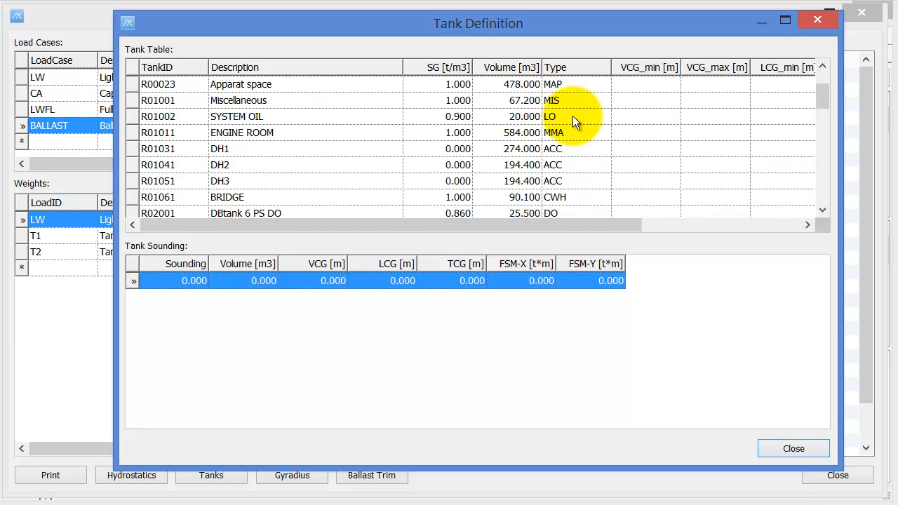
# Step: Examine the sounding table of the Aftpeak tank WB, including its volumes and centres of gravity per sounding
pyautogui.click(389, 82)
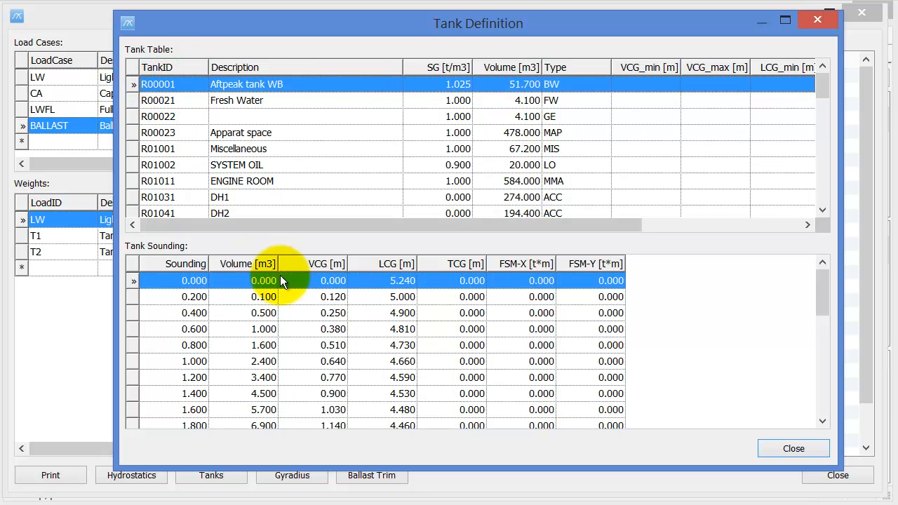
pyautogui.click(380, 345)
pyautogui.scroll(-3, 380, 342)
pyautogui.scroll(3, 379, 341)
pyautogui.scroll(-6, 376, 330)
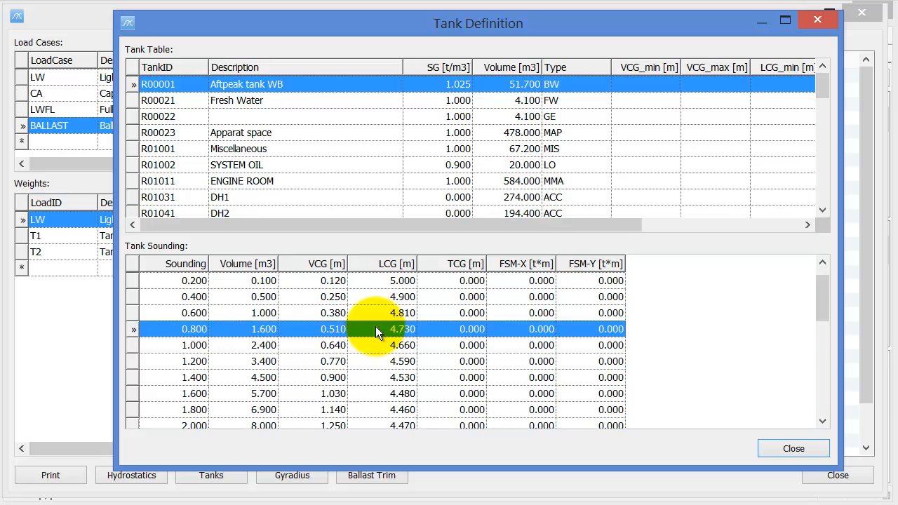
pyautogui.scroll(4, 379, 329)
pyautogui.scroll(3, 380, 329)
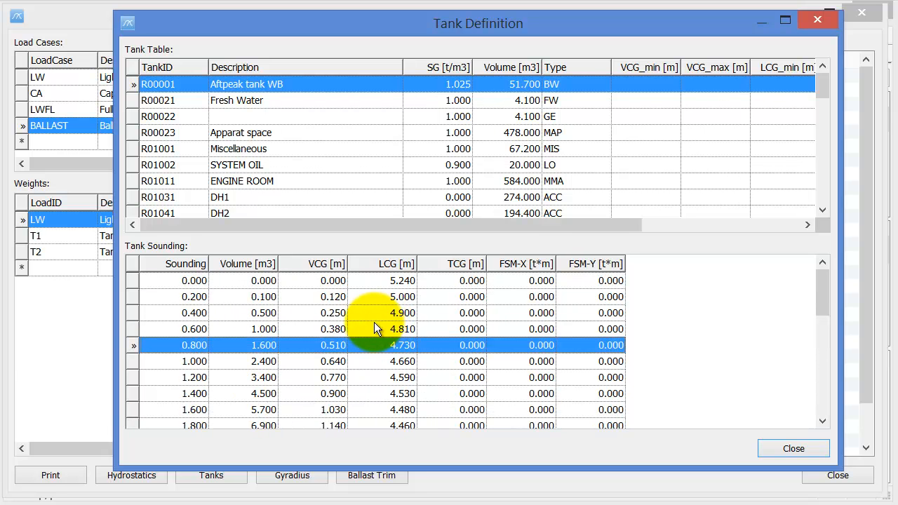
# Step: Close the tank definition table and add a load case ARRIVAL with the description "Arrival condition"
pyautogui.click(355, 318)
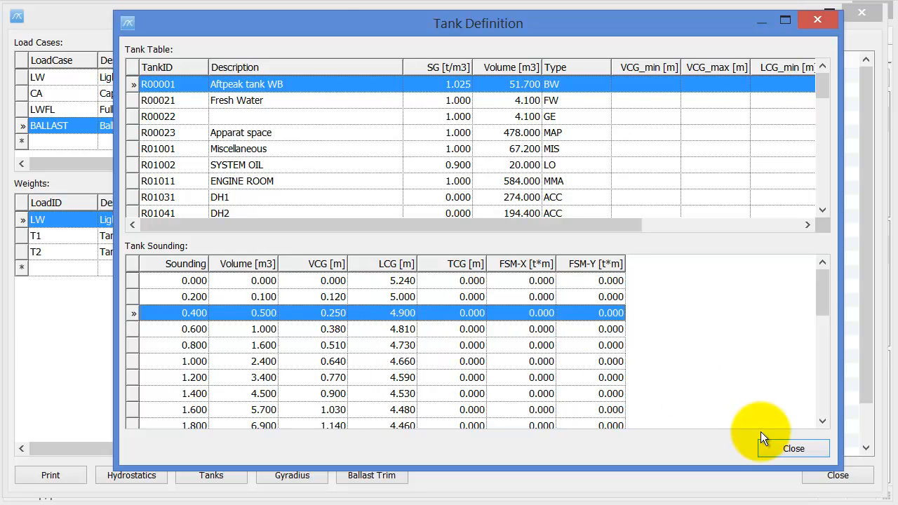
pyautogui.click(786, 449)
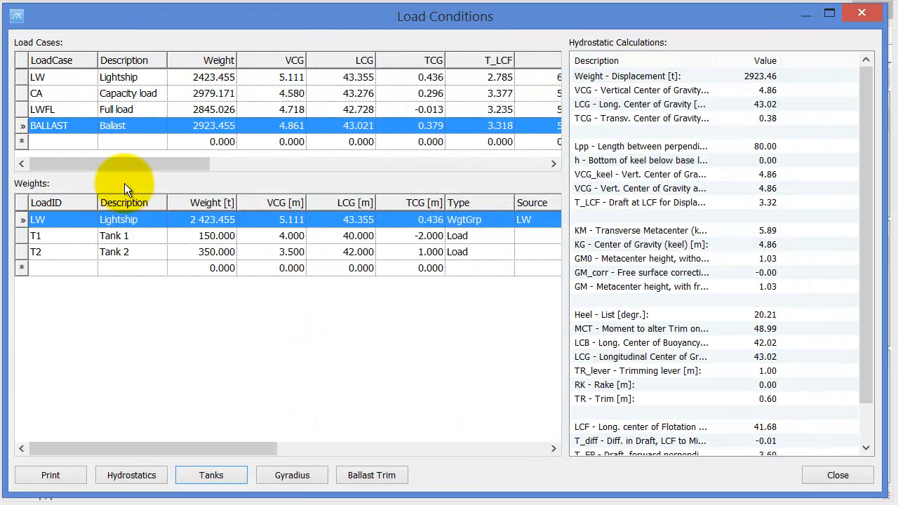
pyautogui.click(70, 141)
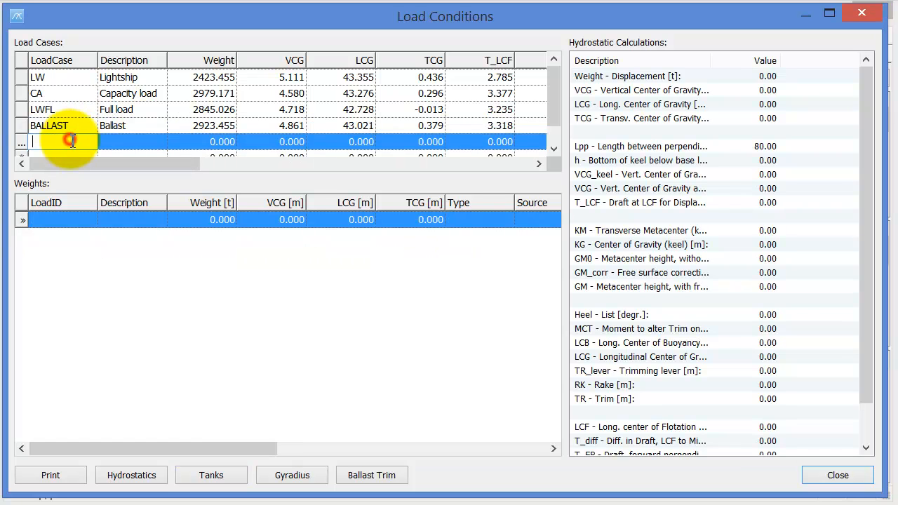
pyautogui.write('ARRIVAL')
pyautogui.press('Tab')
pyautogui.write('Arriva')
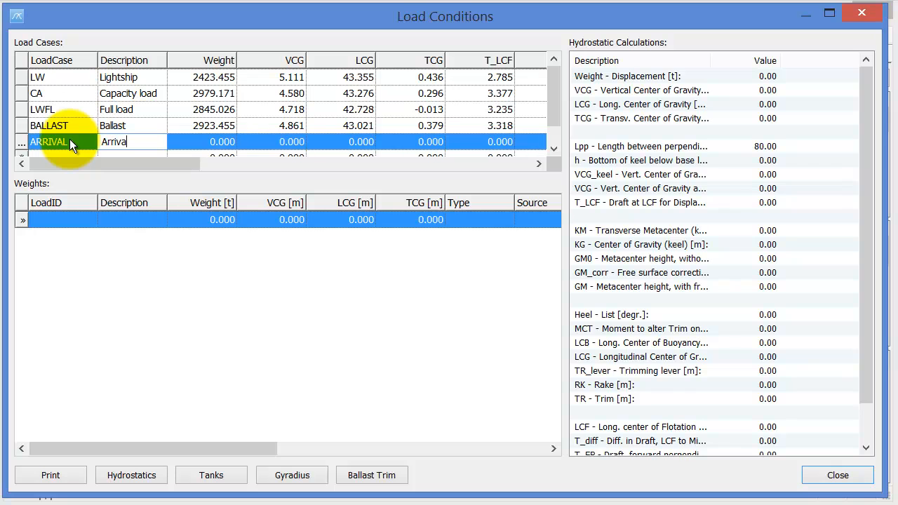
pyautogui.write('l condition')
pyautogui.press('Return')
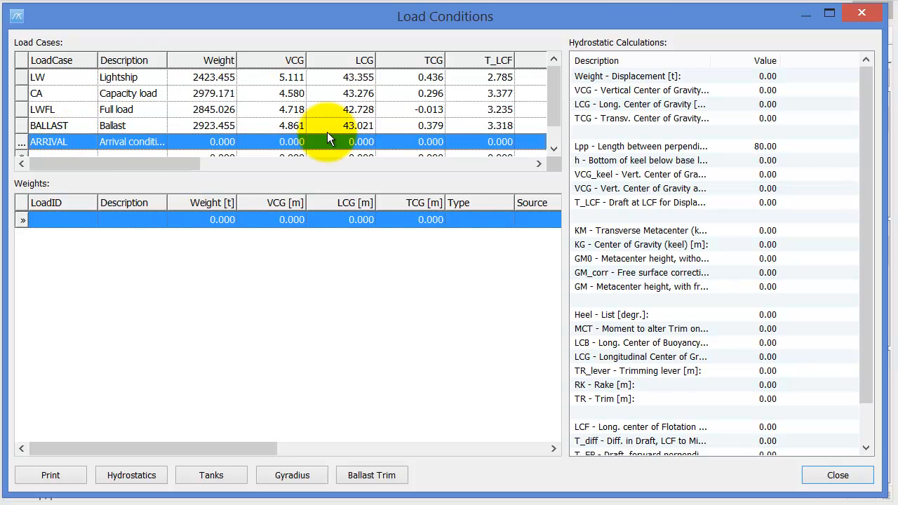
pyautogui.click(548, 153)
pyautogui.click(61, 143)
pyautogui.click(61, 126)
# Step: Add a weight with LoadID LW and the description "Ligthship" to the ARRIVAL load case
pyautogui.click(72, 218)
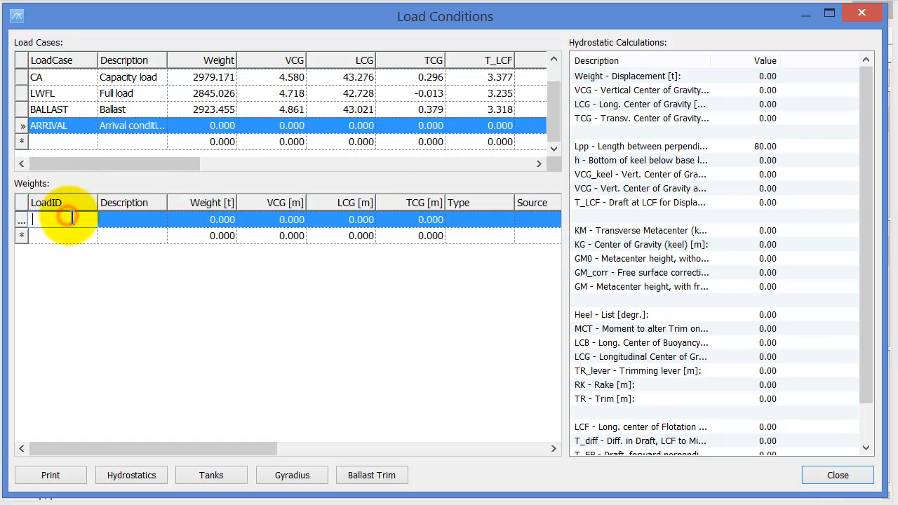
pyautogui.write('LW')
pyautogui.press('Tab')
pyautogui.write('L')
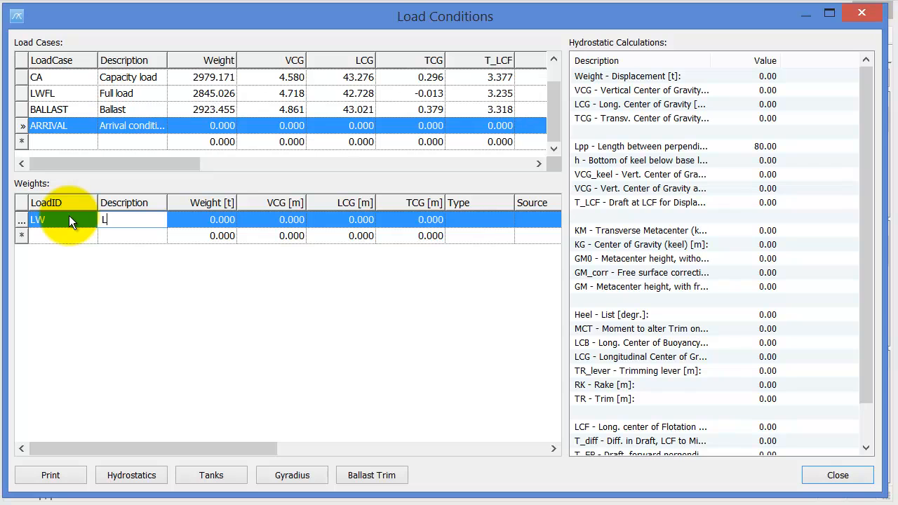
pyautogui.write('igthship')
# Step: Set the LW weight's type to WgtGrp and its source to the weight group LW
pyautogui.press('Tab')
pyautogui.press('Tab')
pyautogui.press('Tab')
pyautogui.press('Tab')
pyautogui.press('Tab')
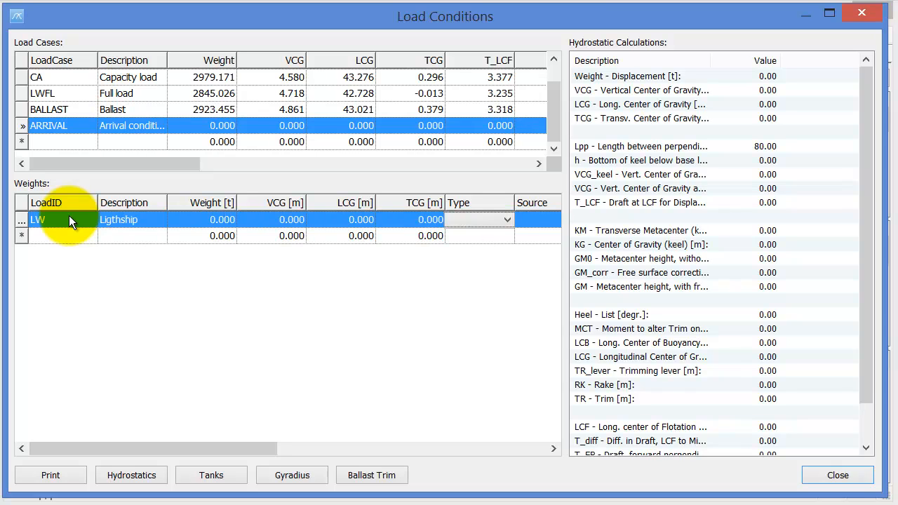
pyautogui.click(491, 220)
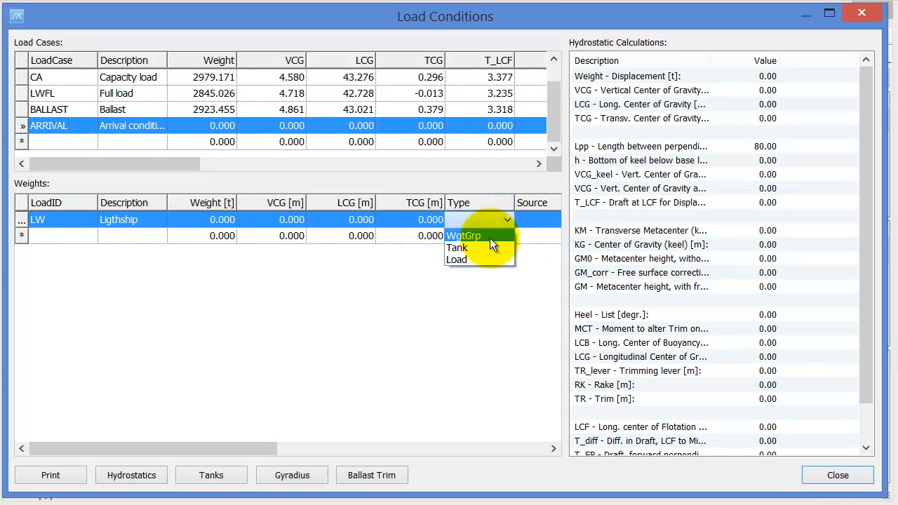
pyautogui.click(490, 238)
pyautogui.click(532, 219)
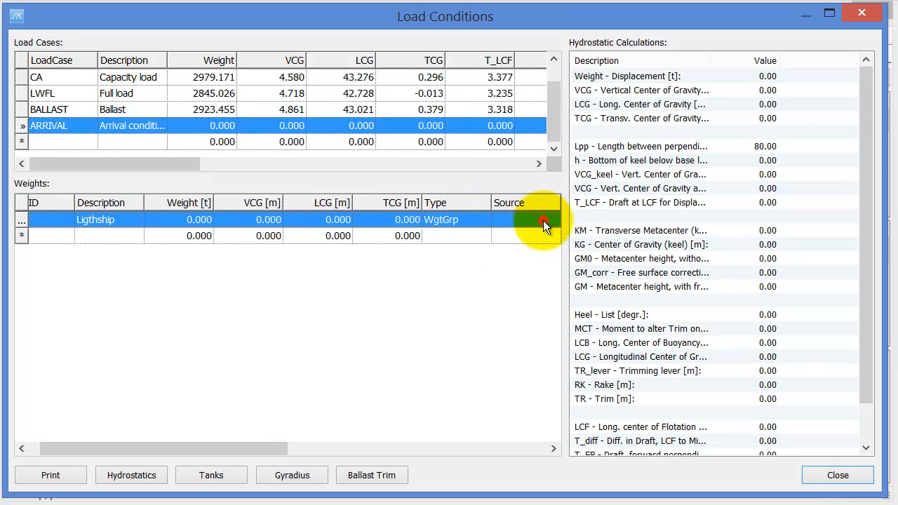
pyautogui.click(543, 220)
pyautogui.click(550, 221)
pyautogui.write('LOAD')
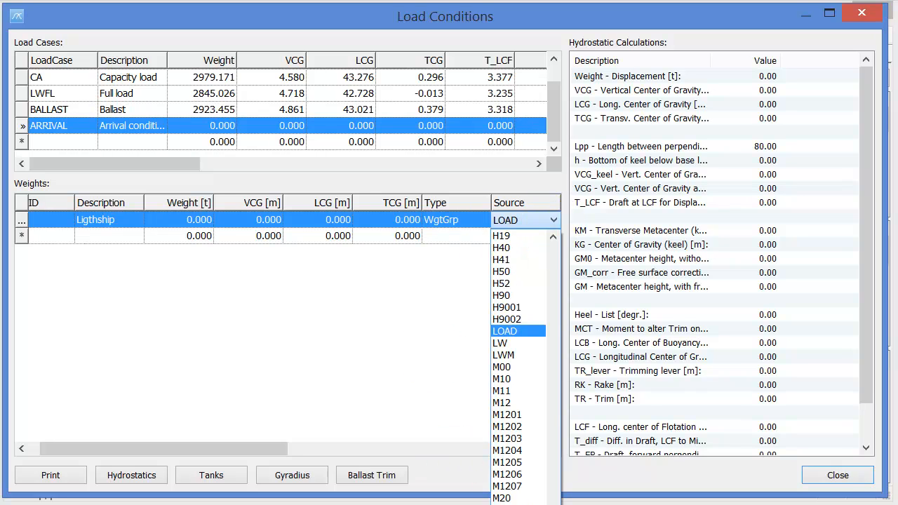
pyautogui.click(502, 345)
pyautogui.click(212, 236)
pyautogui.moveTo(238, 446); pyautogui.dragTo(110, 387)
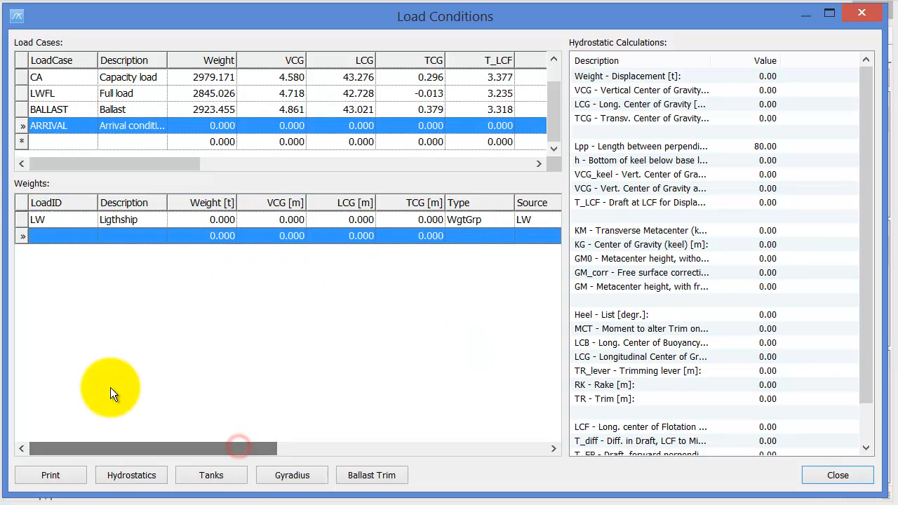
# Step: Add a second weight to the ARRIVAL load case with LoadID R00001 and the description "Forepeak tank"
pyautogui.click(68, 238)
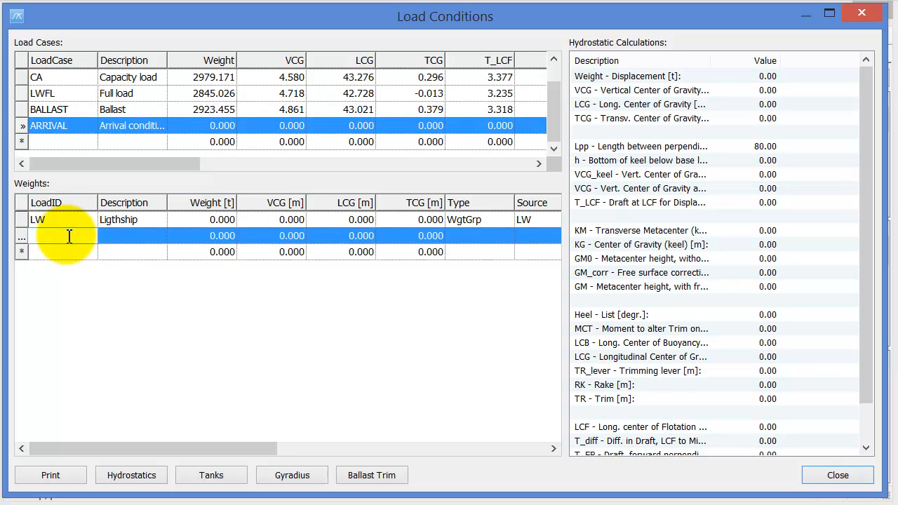
pyautogui.write('R00001')
pyautogui.press('Tab')
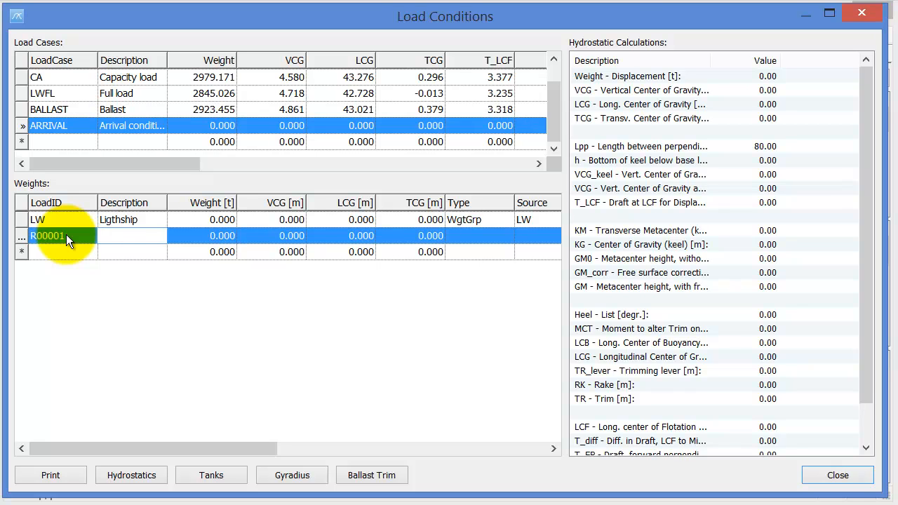
pyautogui.write('Forepeak tank')
pyautogui.press('Return')
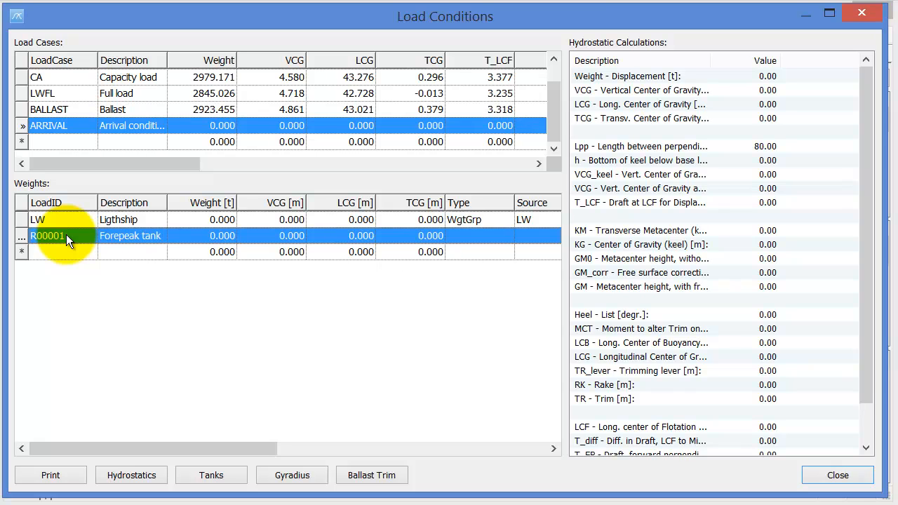
# Step: Set the R00001 weight's type to Tank and its source to tank R00001
pyautogui.click(497, 234)
pyautogui.click(507, 234)
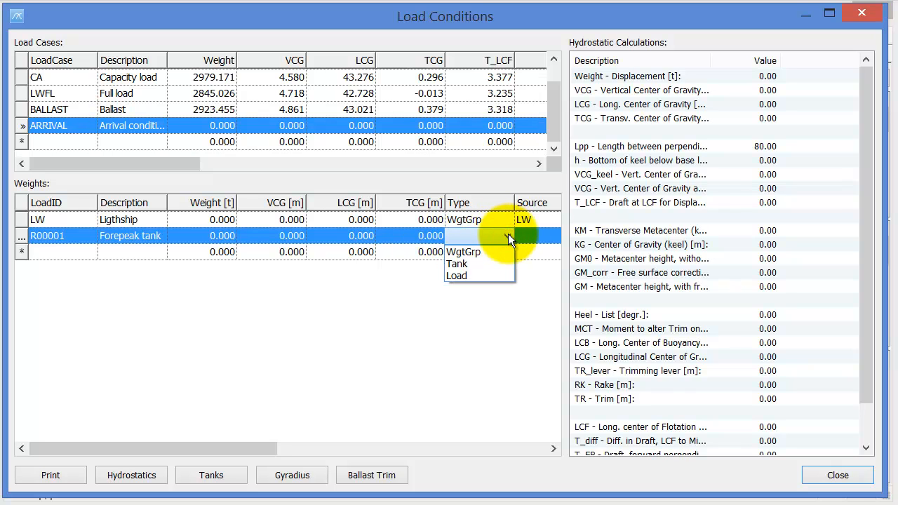
pyautogui.click(469, 264)
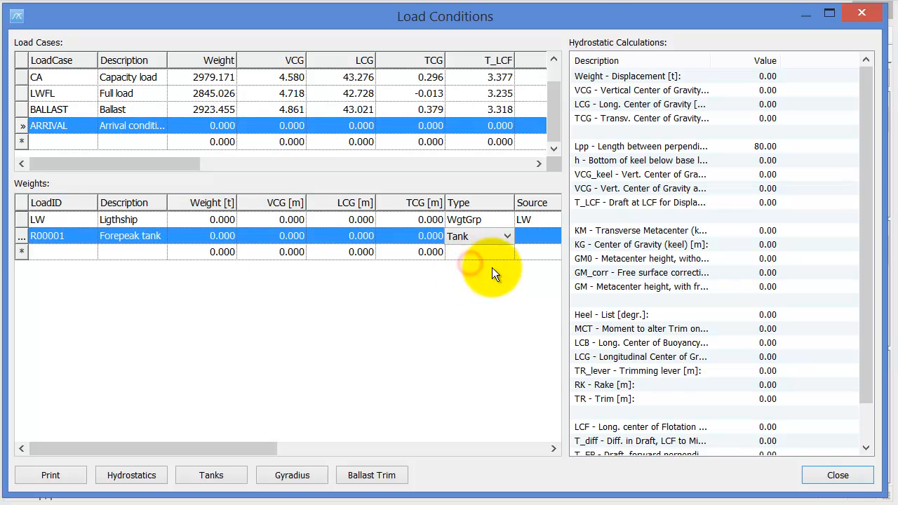
pyautogui.press('Tab')
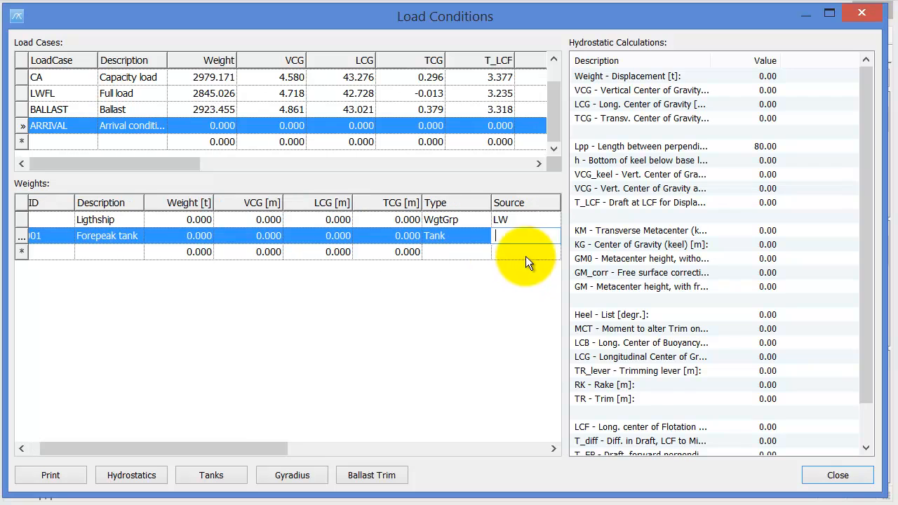
pyautogui.click(478, 236)
pyautogui.click(533, 235)
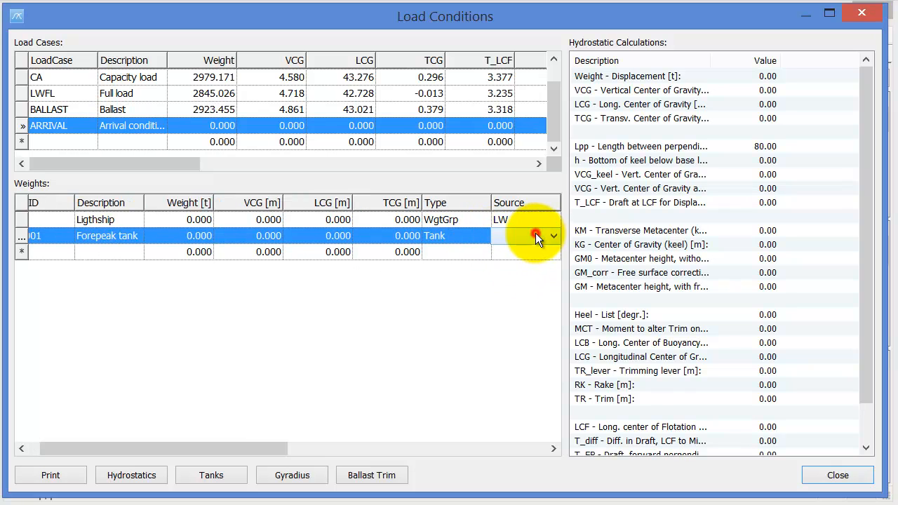
pyautogui.click(553, 235)
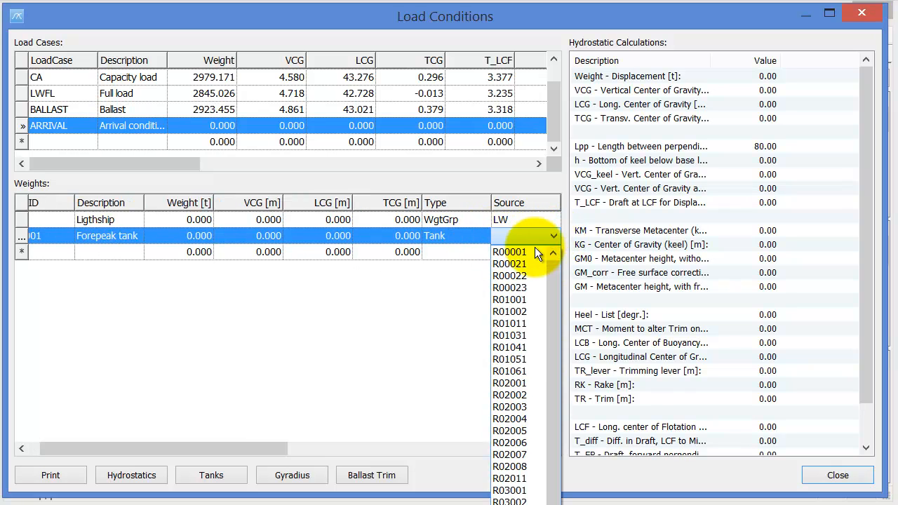
pyautogui.click(527, 253)
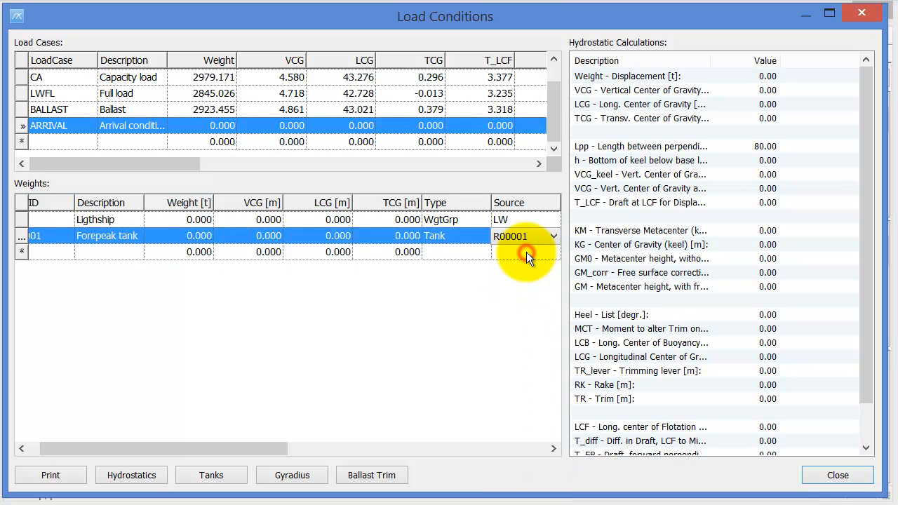
pyautogui.click(393, 249)
pyautogui.moveTo(277, 445); pyautogui.dragTo(267, 445)
pyautogui.click(214, 236)
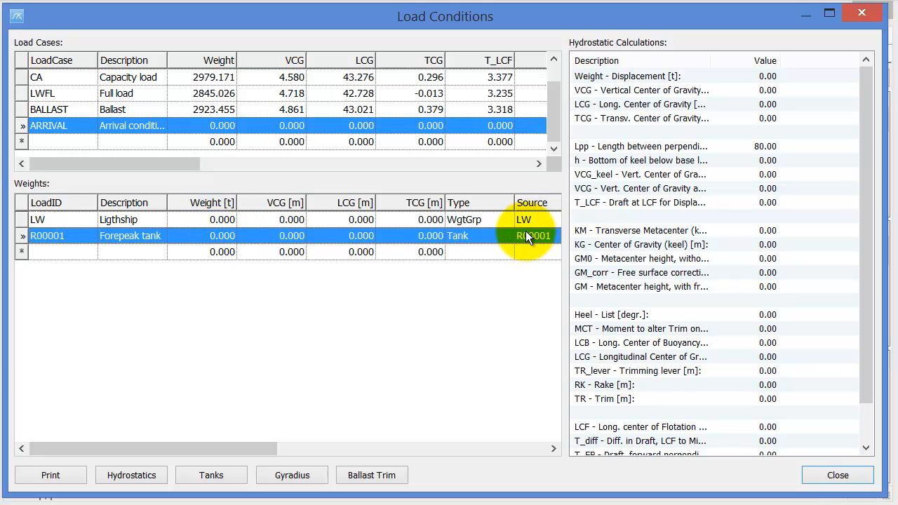
# Step: Check the sounding data of tank R00001 in the tank definitions and fill the Forepeak tank weight to 50%
pyautogui.click(211, 477)
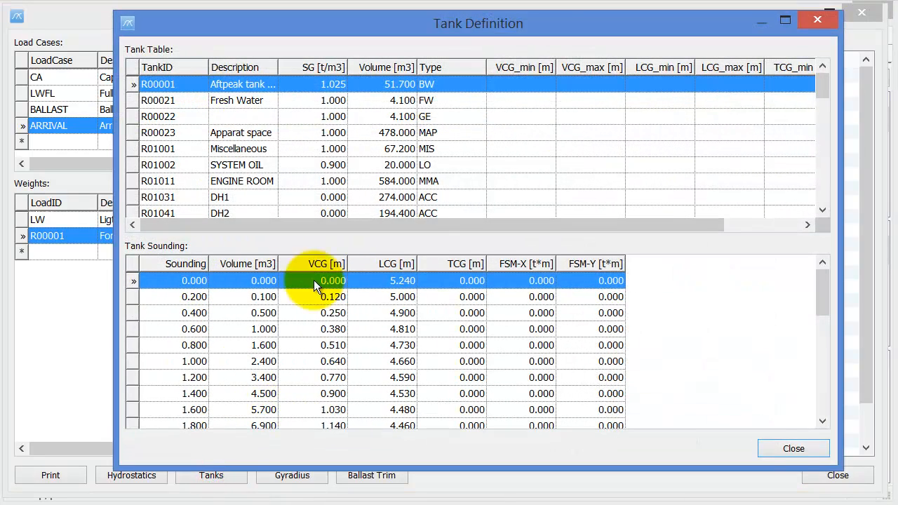
pyautogui.click(781, 449)
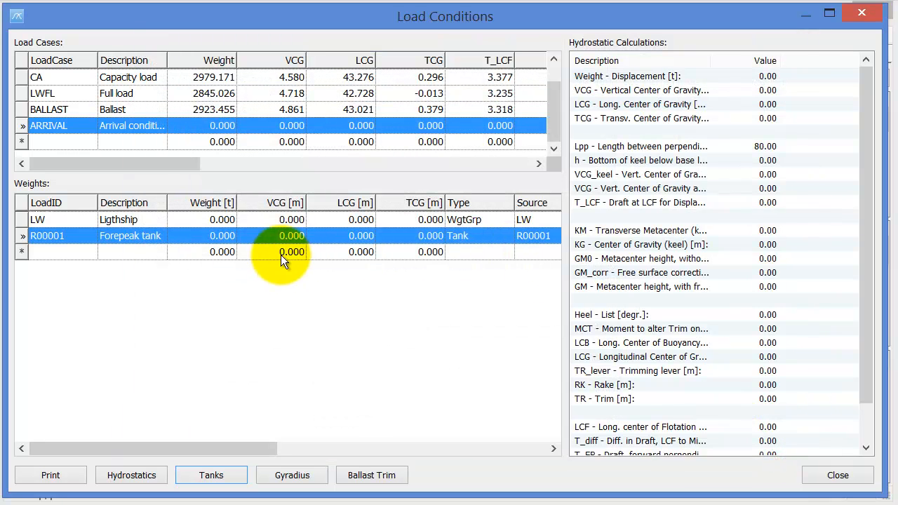
pyautogui.rightClick(269, 237)
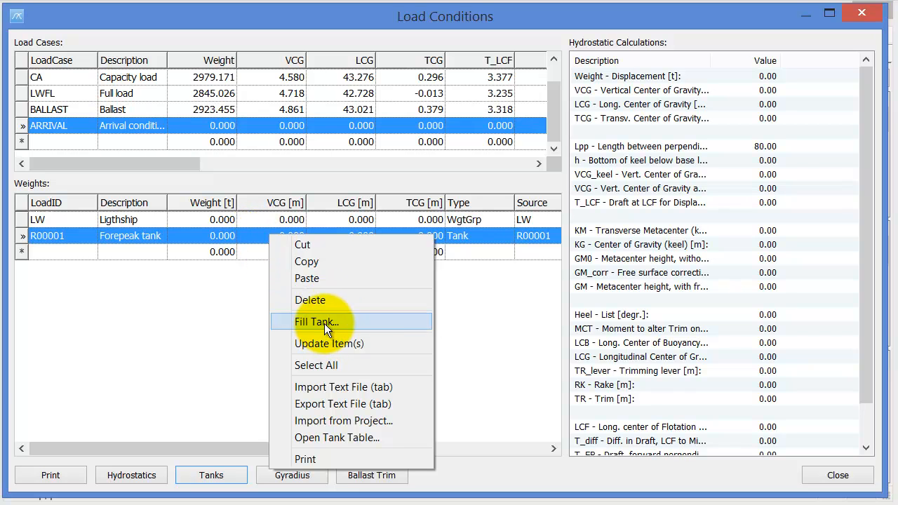
pyautogui.click(351, 319)
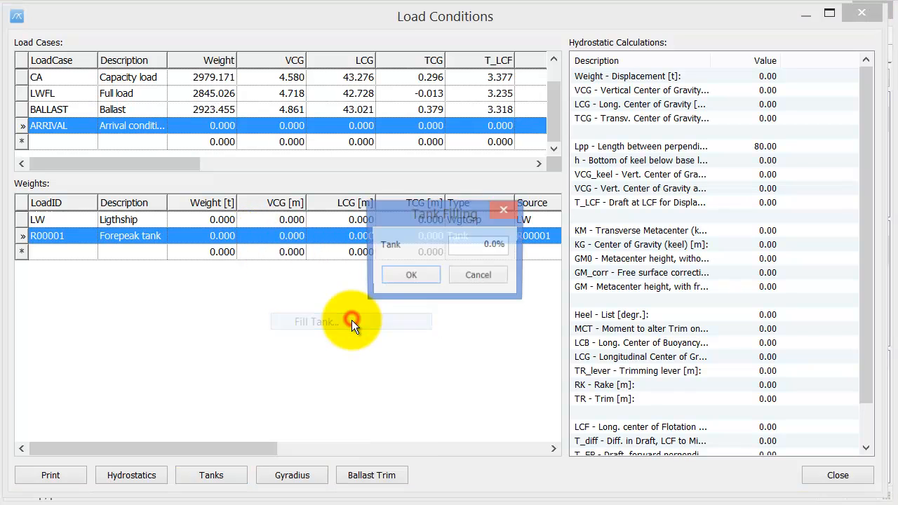
pyautogui.moveTo(444, 209); pyautogui.dragTo(277, 245)
pyautogui.click(294, 281)
pyautogui.write('5')
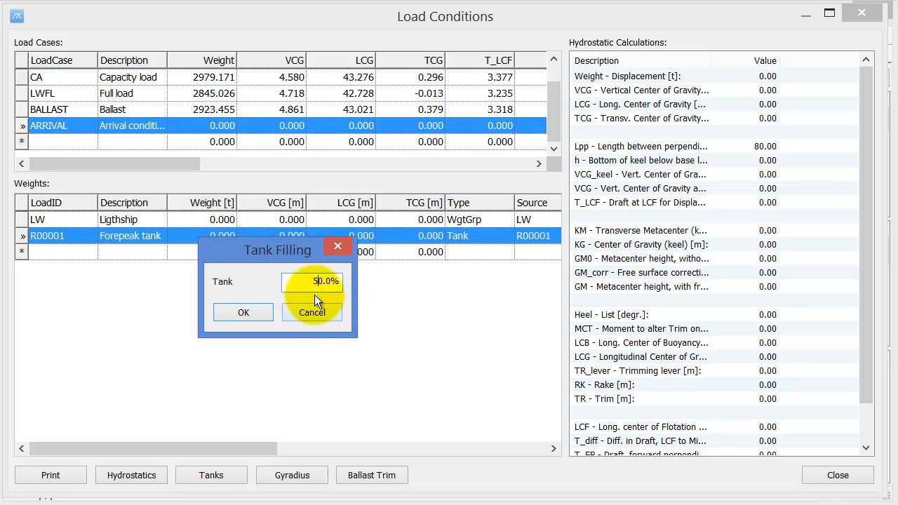
pyautogui.click(290, 281)
pyautogui.moveTo(268, 254); pyautogui.dragTo(314, 291)
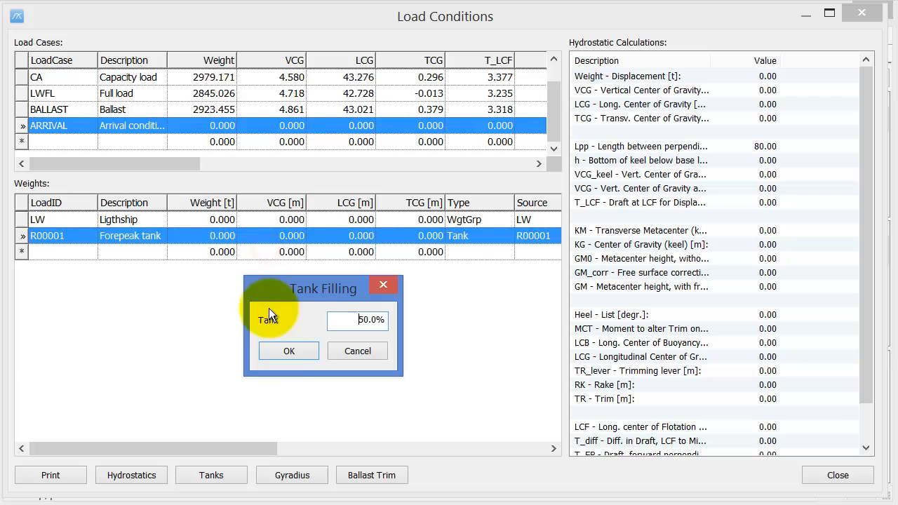
pyautogui.click(294, 352)
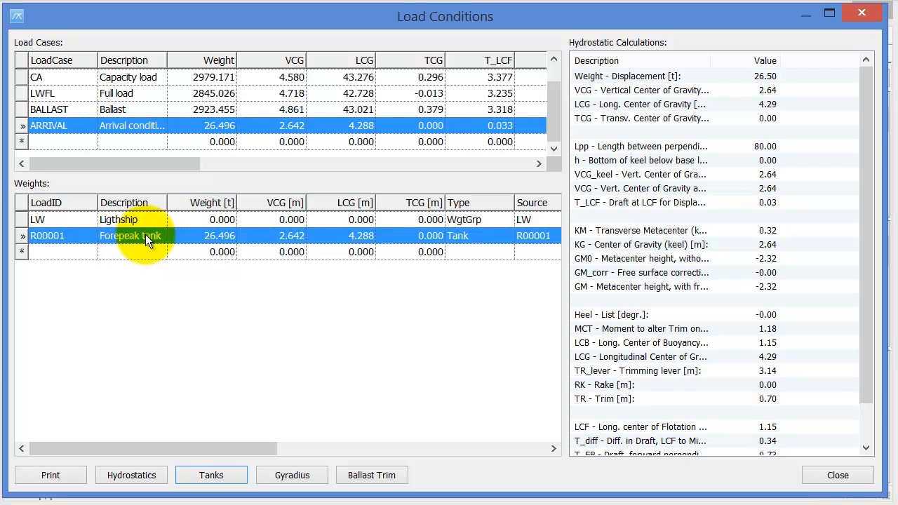
# Step: Update the LW and R00001 weights of the ARRIVAL load case together
pyautogui.keyDown('ctrl'); pyautogui.click(60, 218); pyautogui.keyUp('ctrl')
pyautogui.rightClick(60, 218)
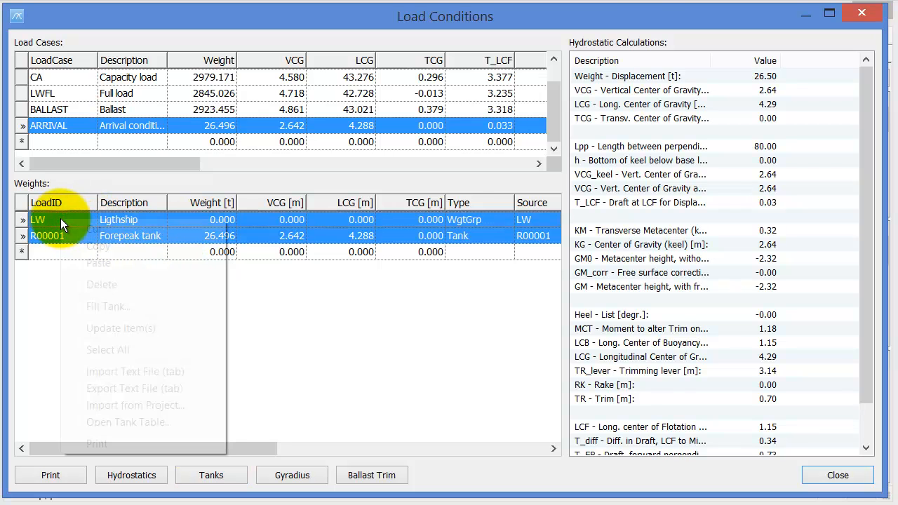
pyautogui.click(127, 326)
pyautogui.click(507, 297)
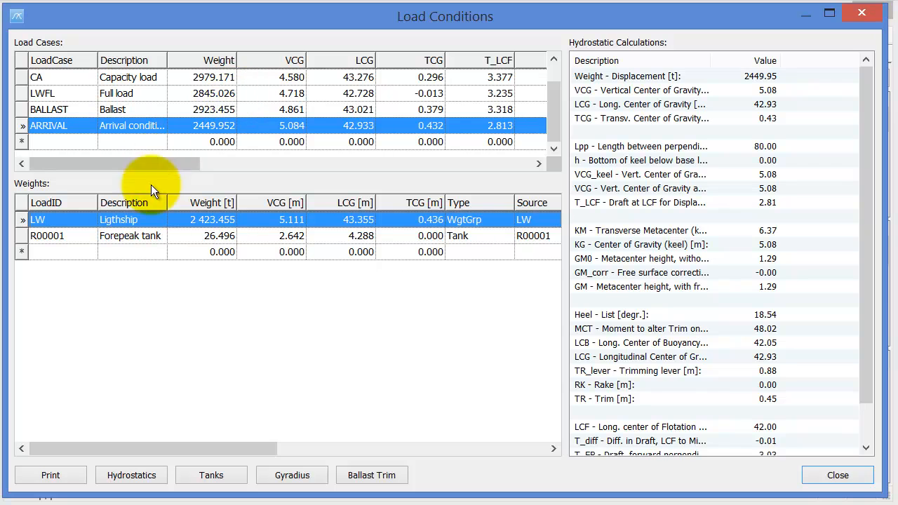
# Step: Examine the ARRIVAL case's hydrostatic calculations down to the drafts and the free surface moments of the Forepeak tank weight
pyautogui.moveTo(865, 251); pyautogui.dragTo(882, 330)
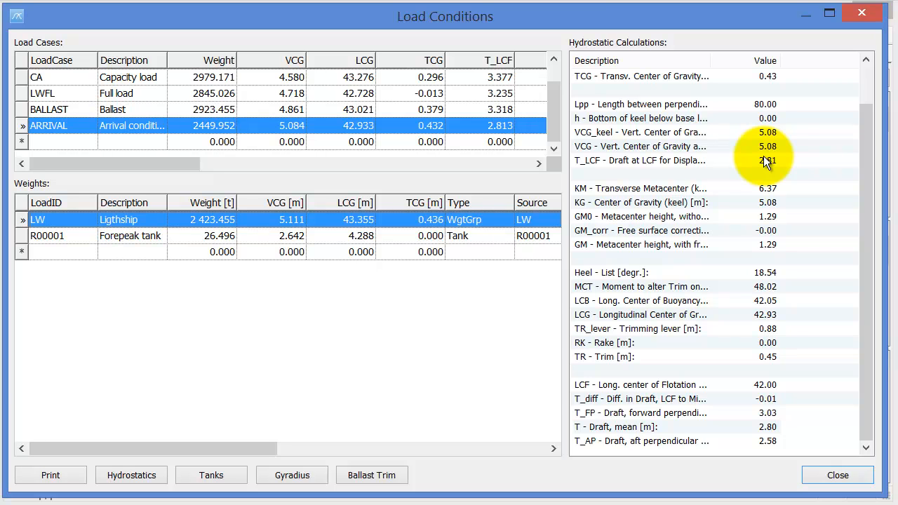
pyautogui.click(154, 237)
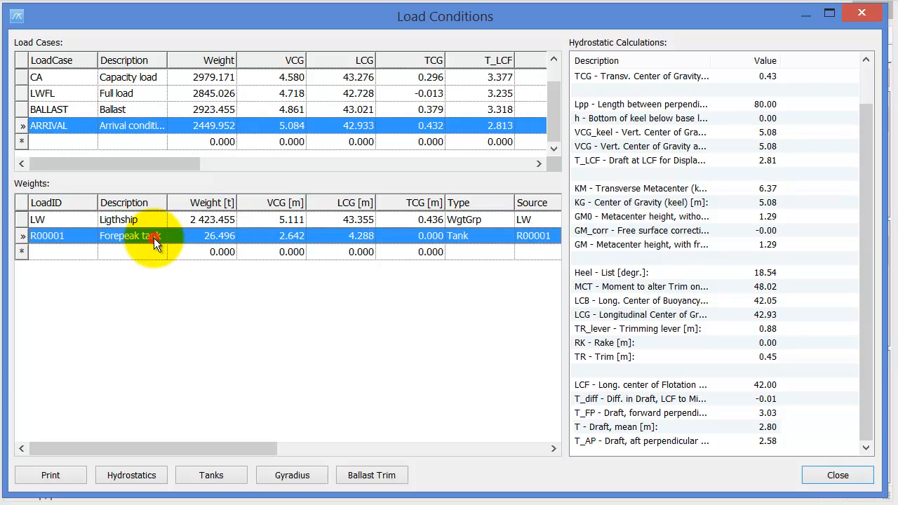
pyautogui.click(136, 219)
pyautogui.moveTo(124, 164); pyautogui.dragTo(84, 233)
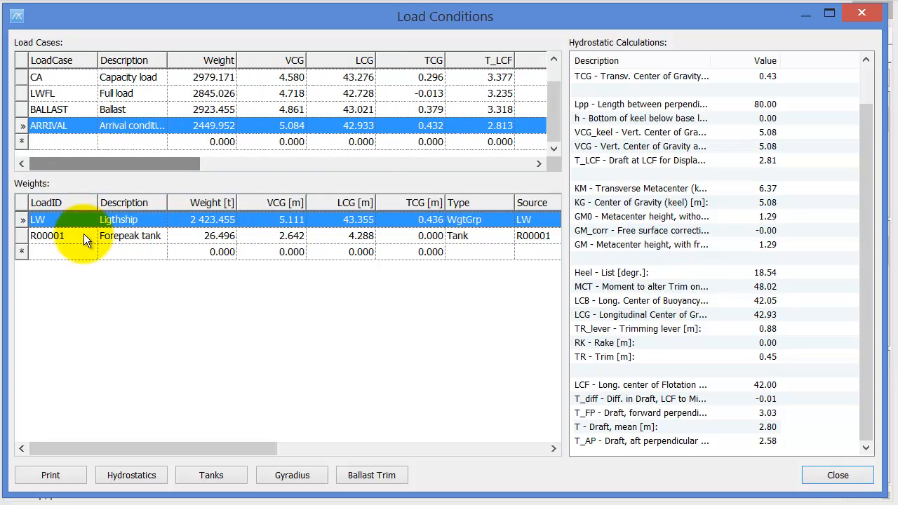
pyautogui.click(84, 235)
pyautogui.moveTo(126, 447); pyautogui.dragTo(283, 450)
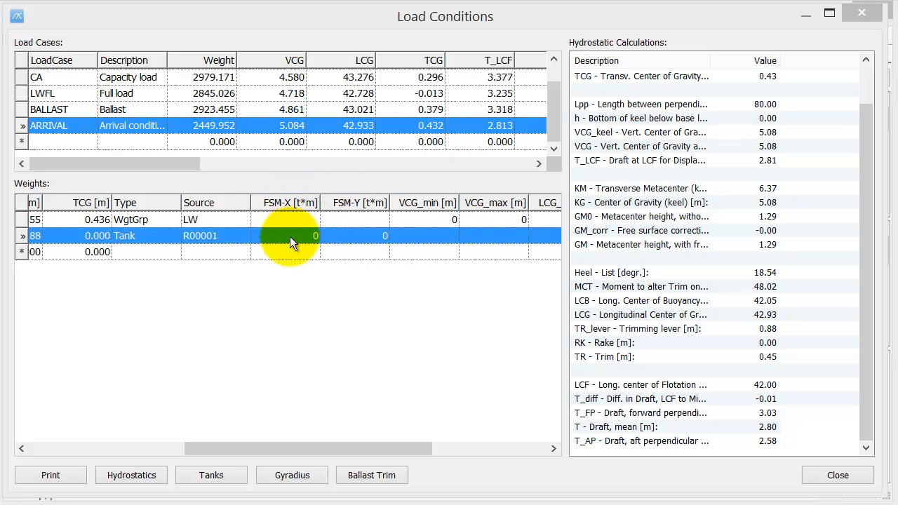
# Step: Check the free surface moments in the sounding data of tank R00001 in the tank definitions
pyautogui.click(215, 475)
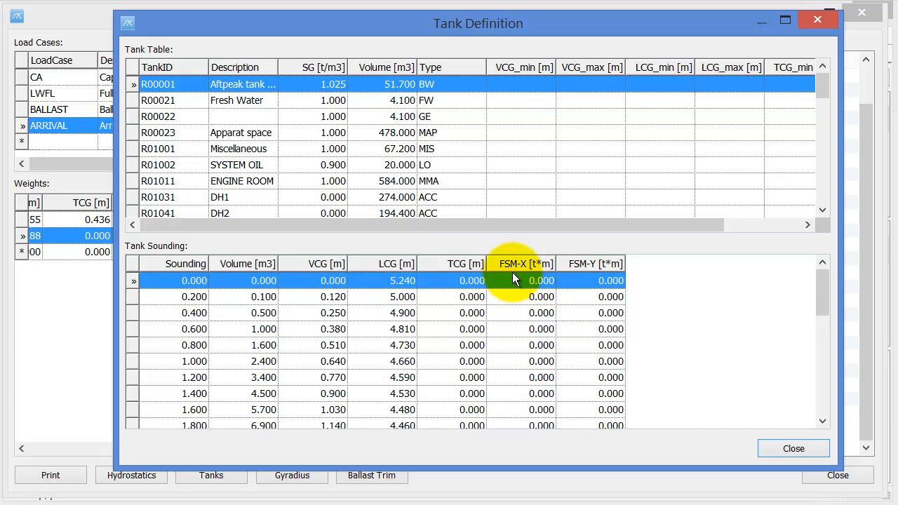
pyautogui.click(785, 450)
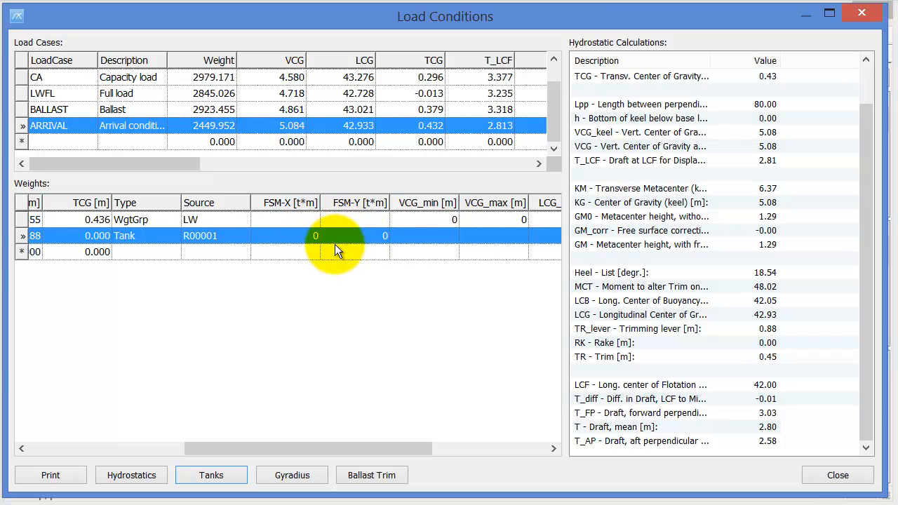
# Step: Set FSM-X and FSM-Y of the ARRIVAL case's LW weight to 2000 t*m and close the load conditions
pyautogui.click(290, 218)
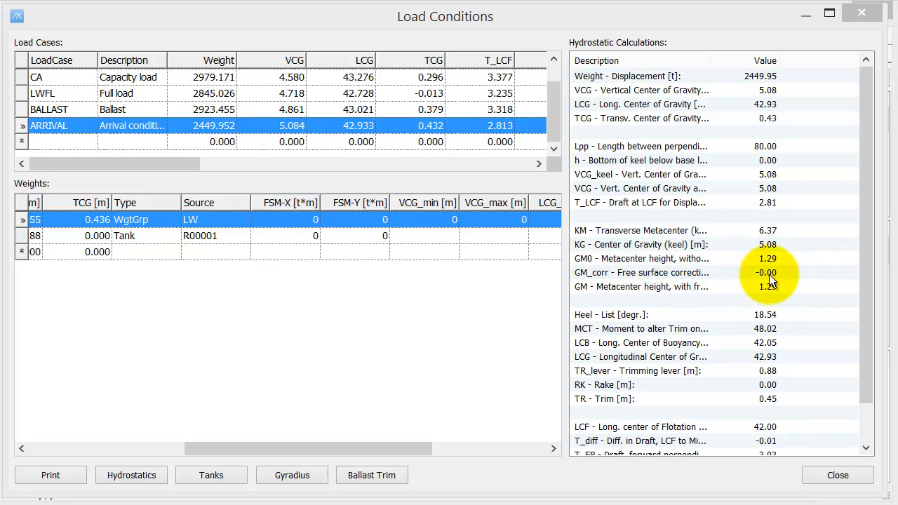
pyautogui.click(302, 220)
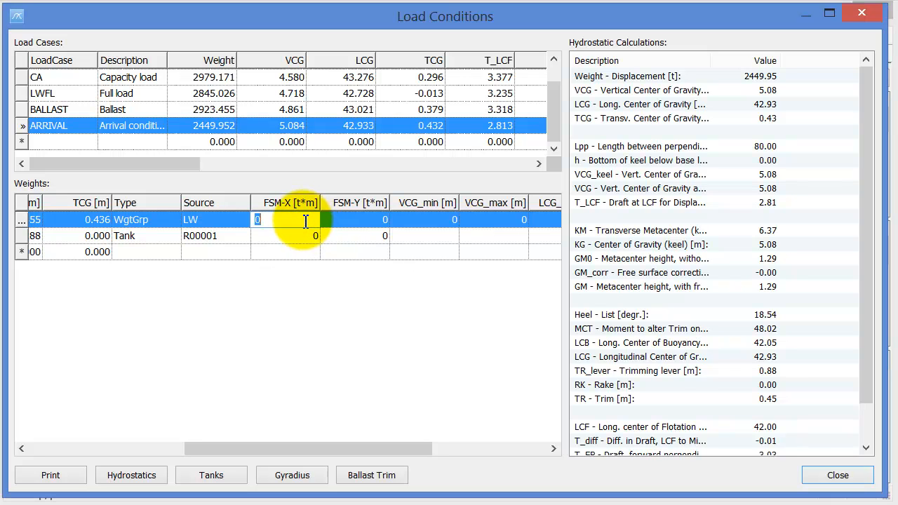
pyautogui.write('2000')
pyautogui.click(354, 215)
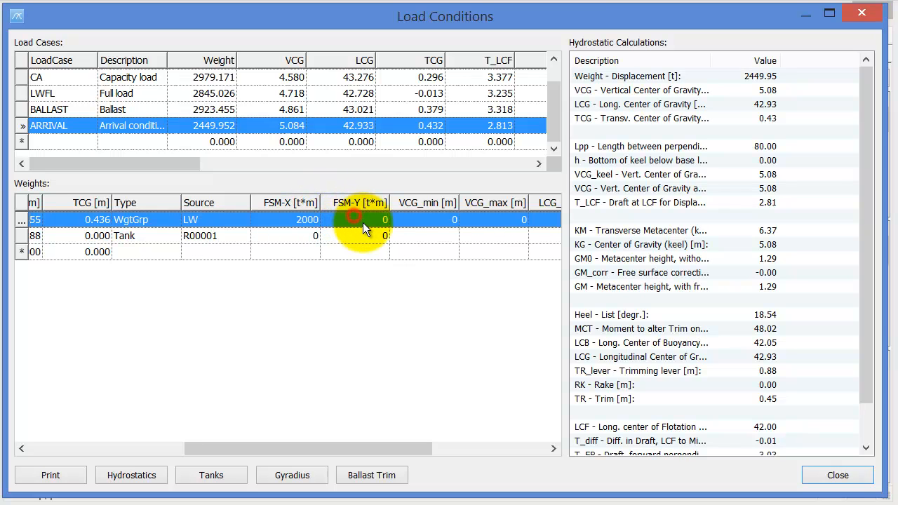
pyautogui.click(363, 223)
pyautogui.write('2000')
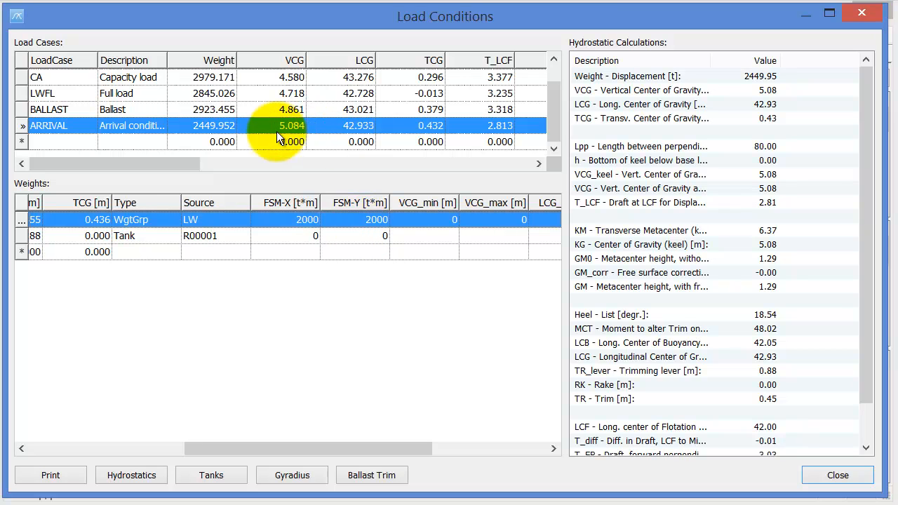
pyautogui.click(364, 237)
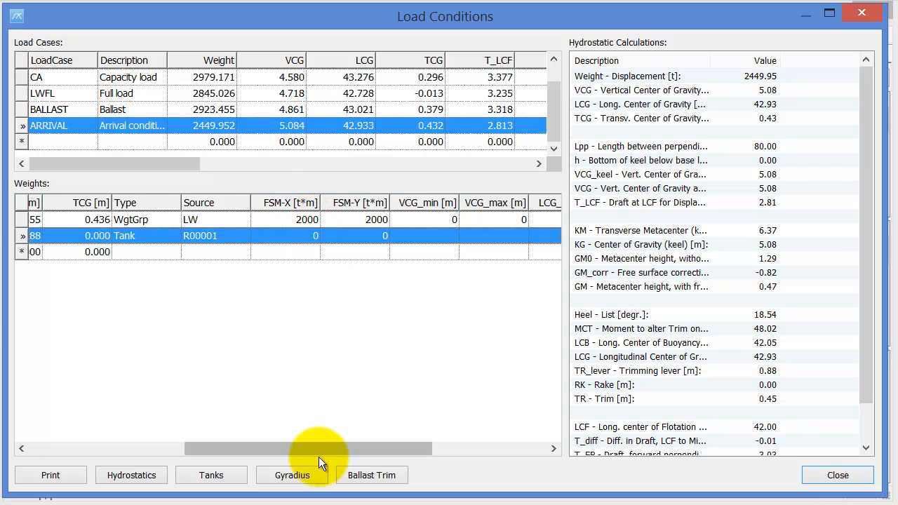
pyautogui.moveTo(327, 448); pyautogui.dragTo(144, 437)
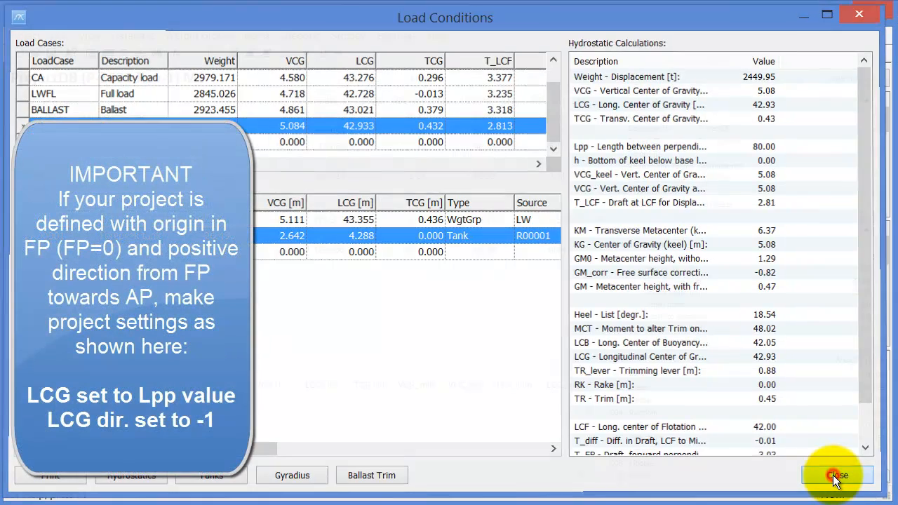
pyautogui.click(835, 476)
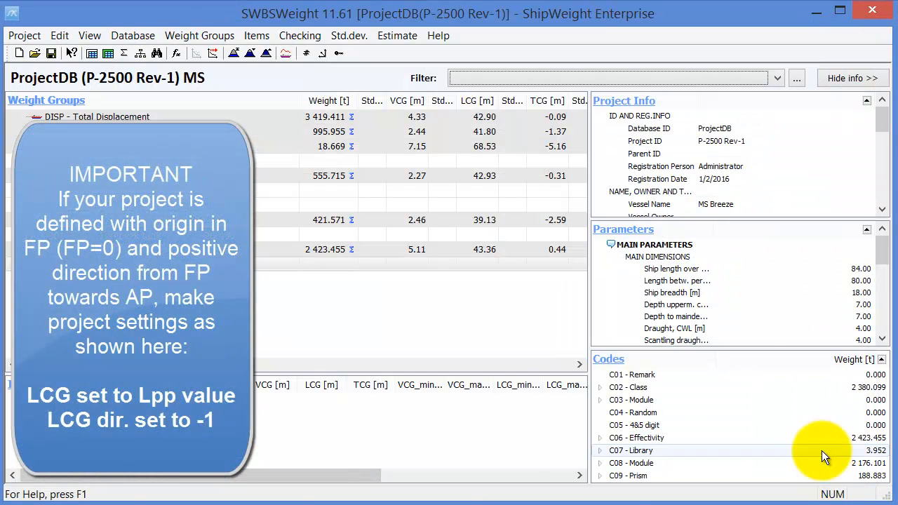
# Step: Set the LCG coordinate reference point to 80 and its reference direction to -1 in the project info
pyautogui.click(620, 101)
pyautogui.moveTo(324, 139); pyautogui.dragTo(478, 28)
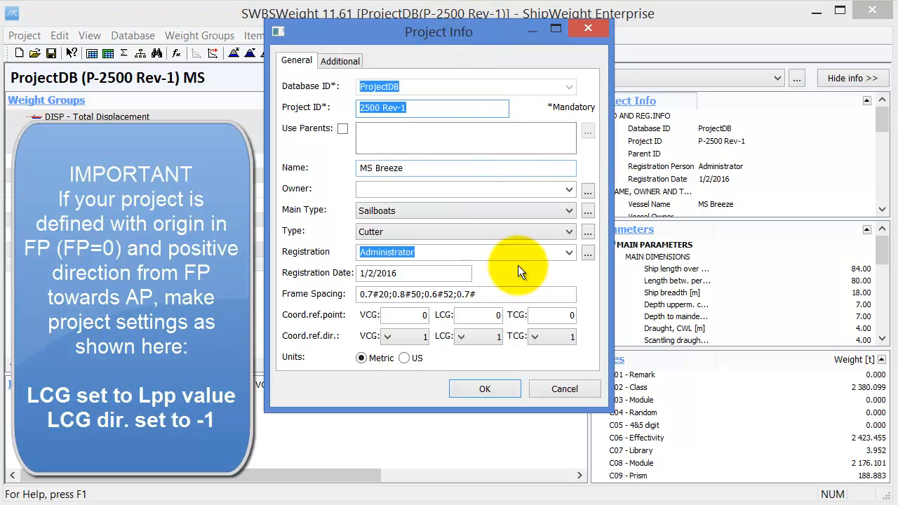
pyautogui.click(487, 315)
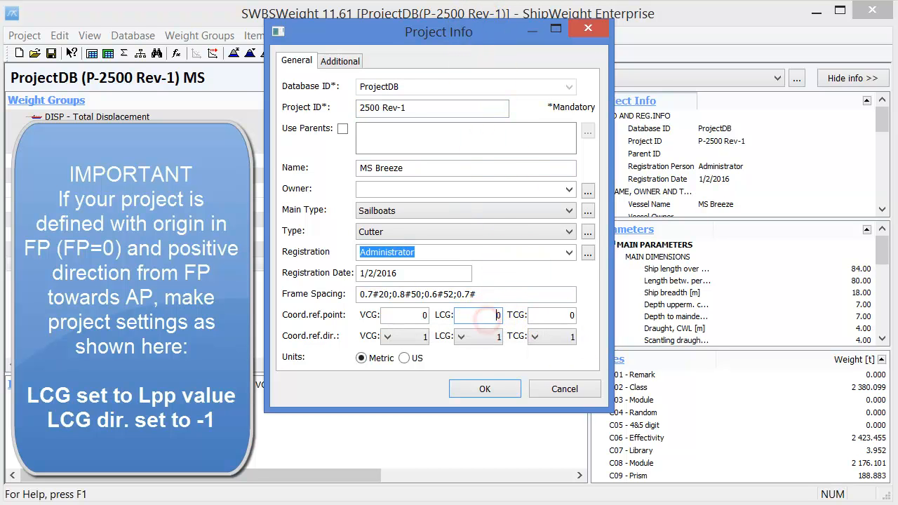
pyautogui.write('8')
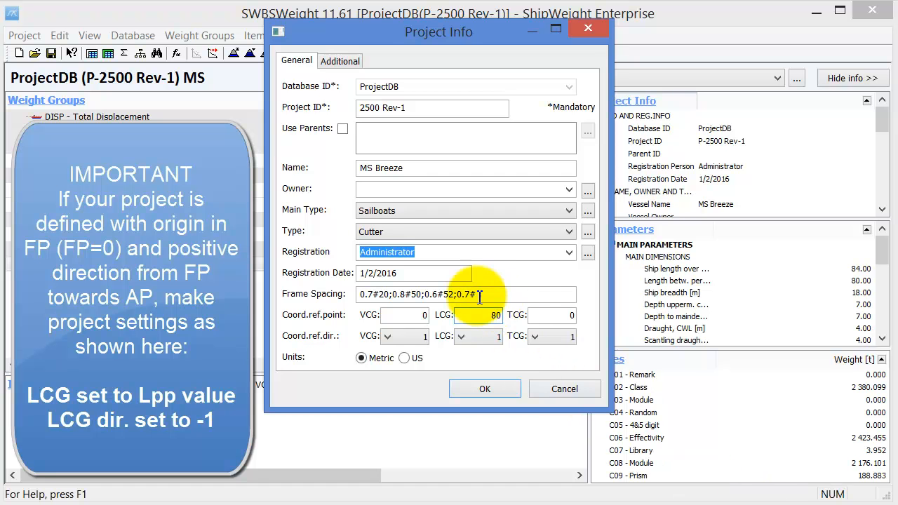
pyautogui.click(495, 339)
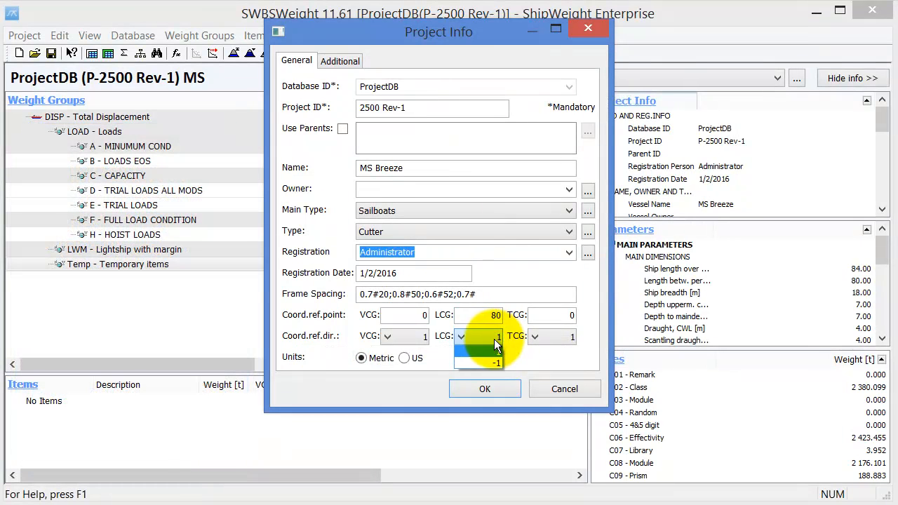
pyautogui.click(492, 363)
pyautogui.click(525, 364)
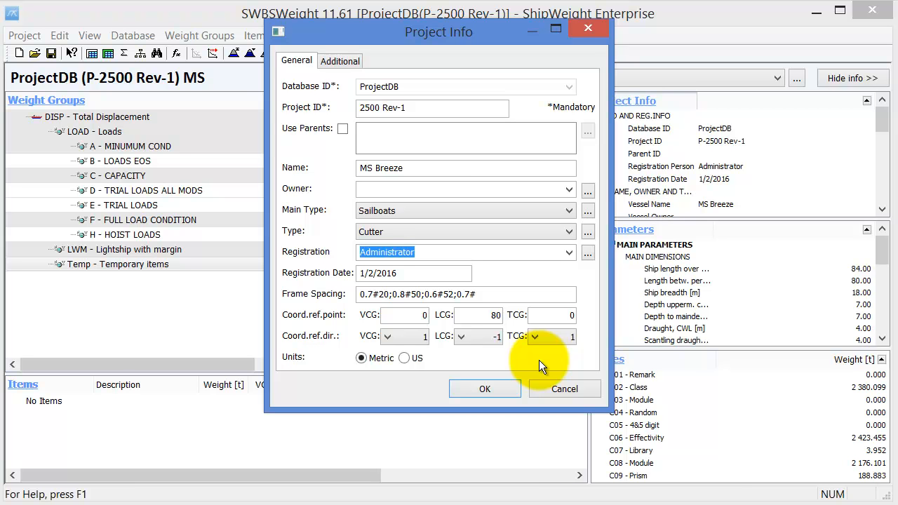
pyautogui.click(508, 389)
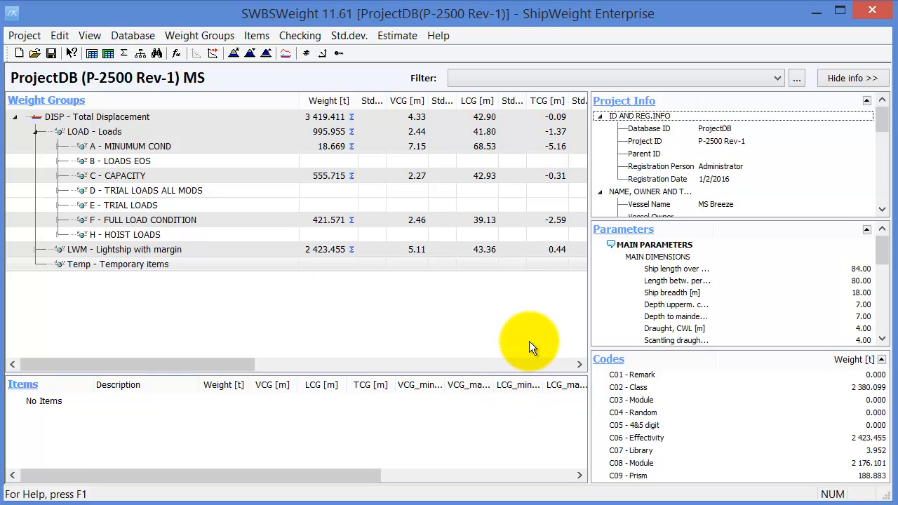